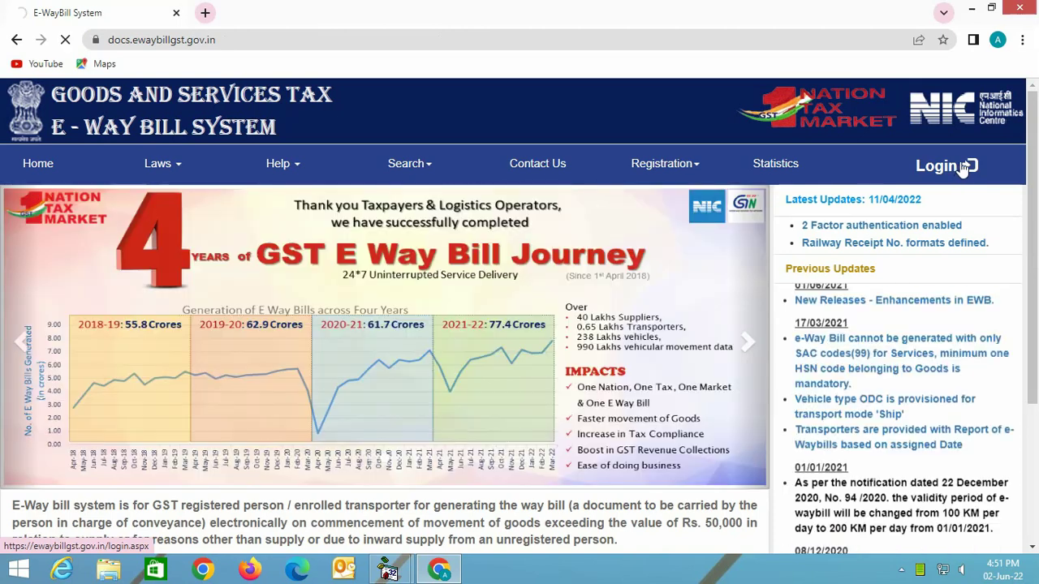
- Log in to the E-Way Bill portal with the password and captcha, then go to Registration > For GSP
left_click(961, 168)
key("Tab")
type("***********")
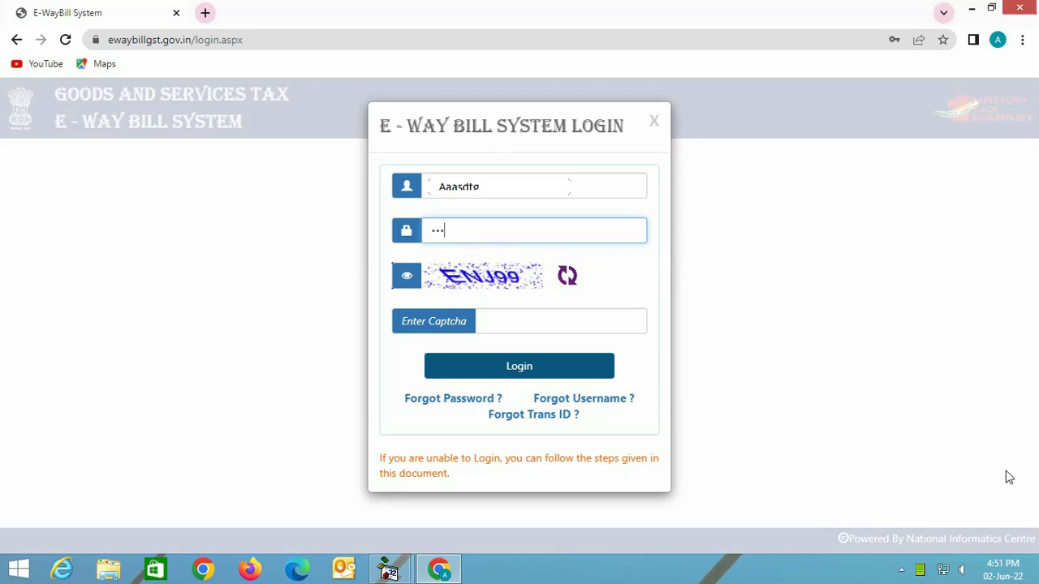
key("Tab")
type("ENJ99")
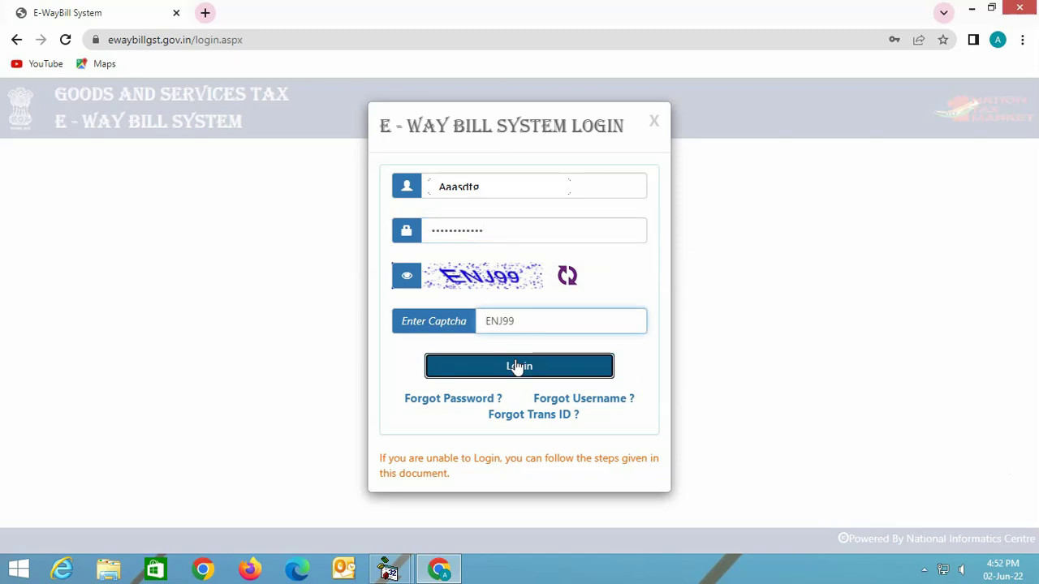
left_click(517, 366)
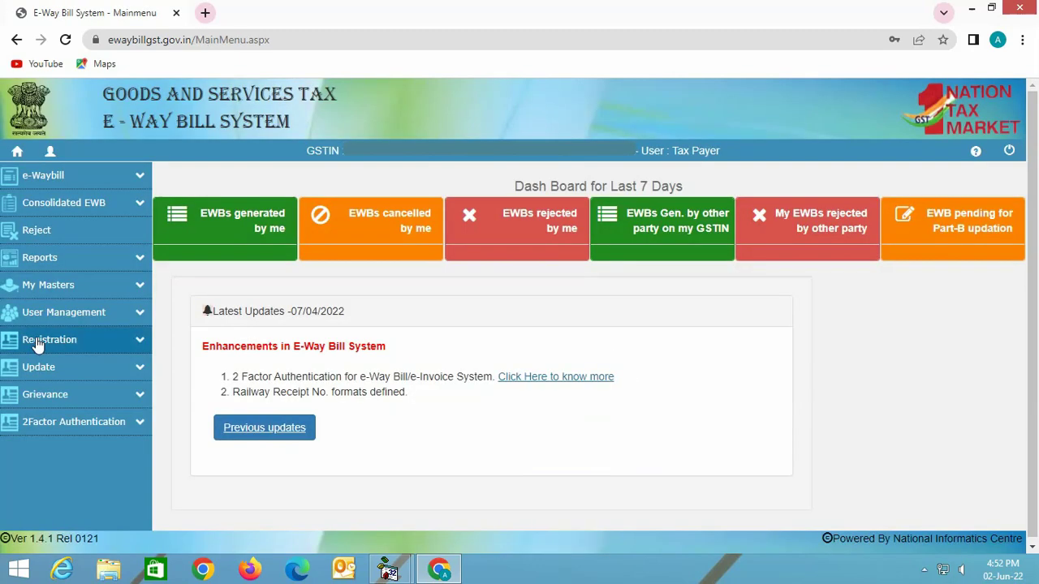
left_click(37, 342)
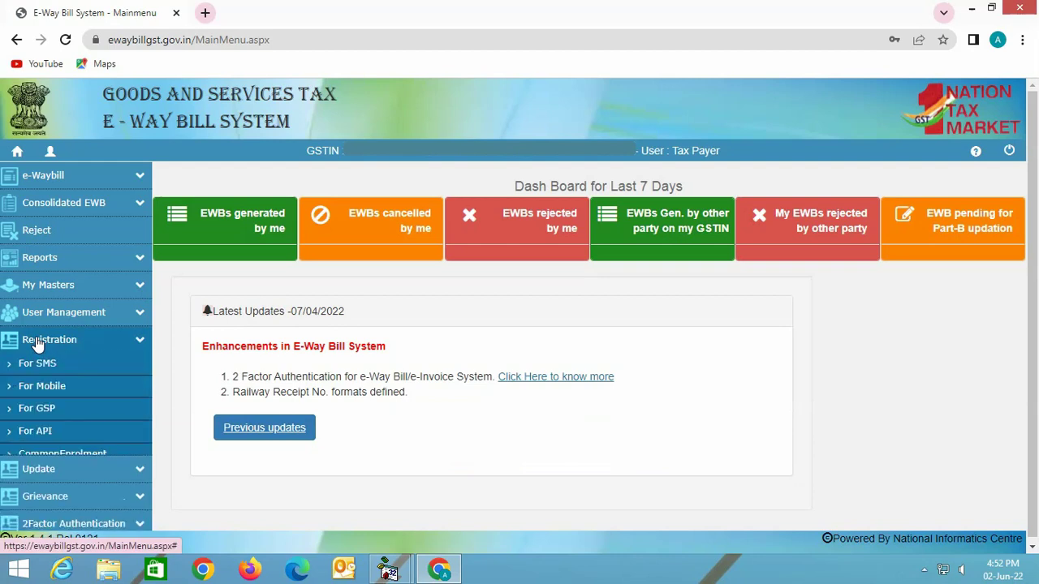
left_click(51, 418)
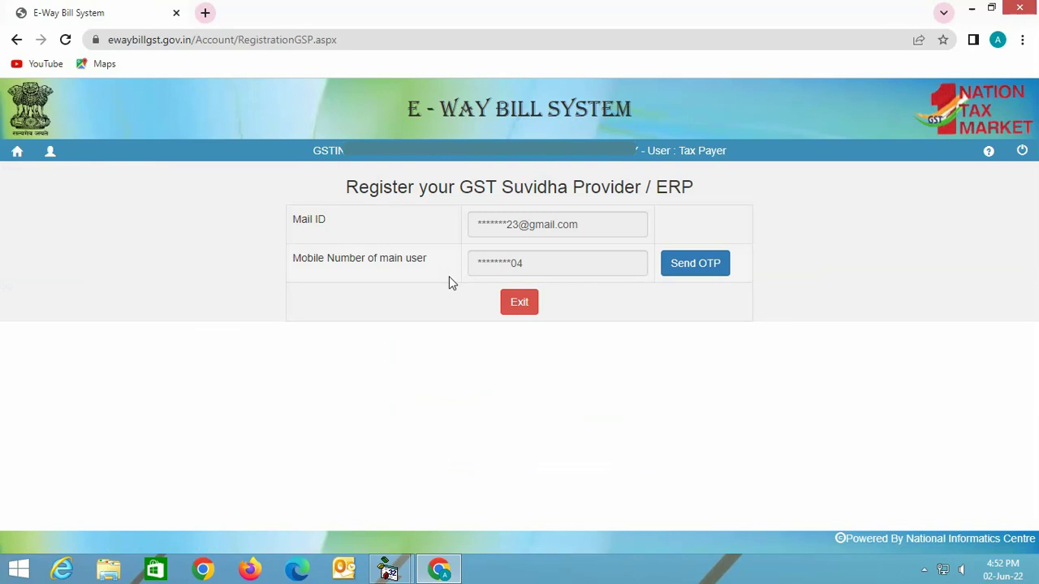
- Request and verify the mobile one-time password for GSP/ERP registration
left_click(679, 267)
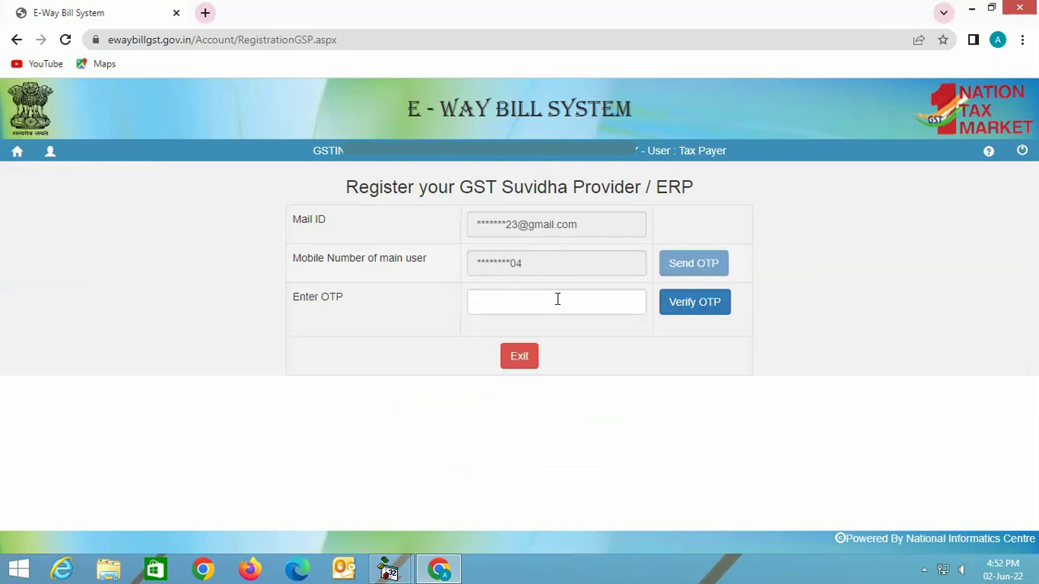
left_click(557, 300)
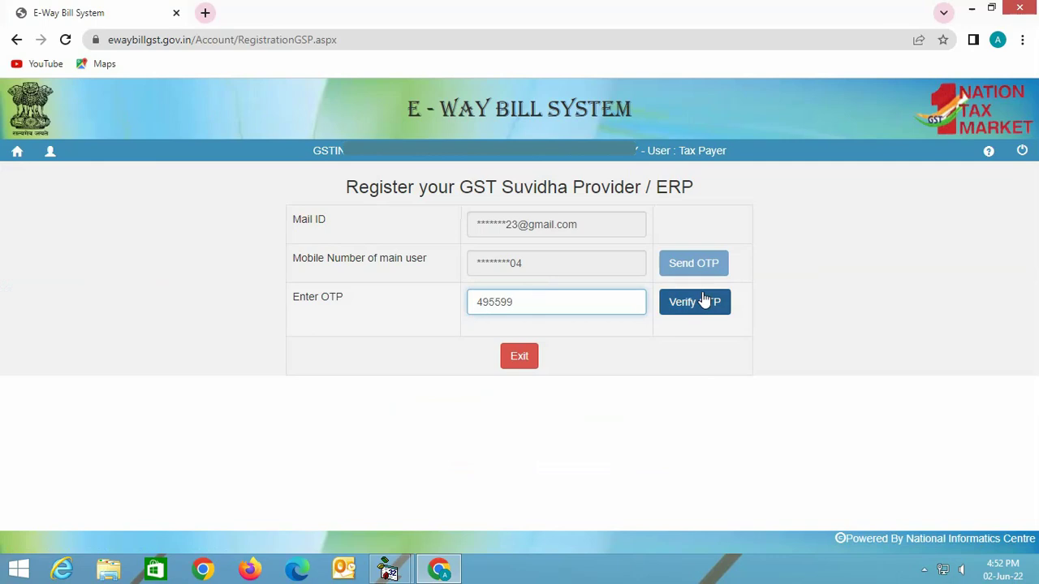
left_click(703, 302)
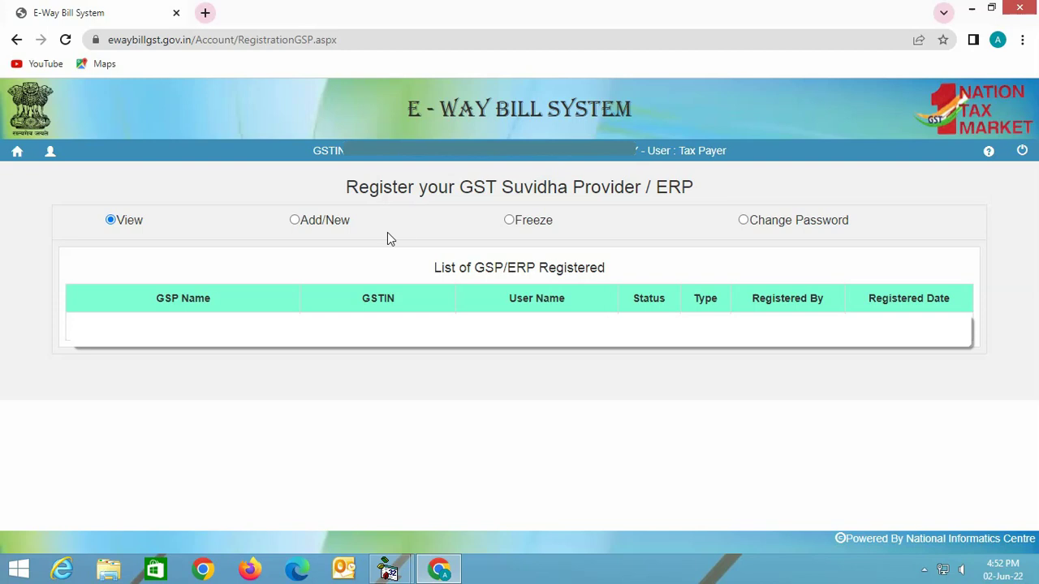
- Start a new GSP registration with Webtel Electrosoft Private Limited as the GSP name
left_click(294, 220)
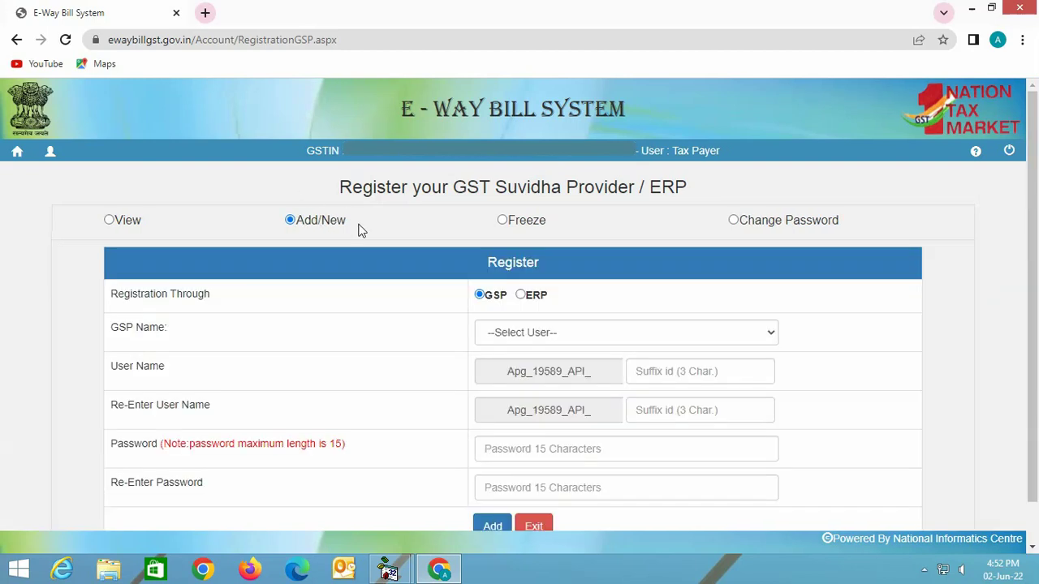
scroll(475, 312, "down", 1)
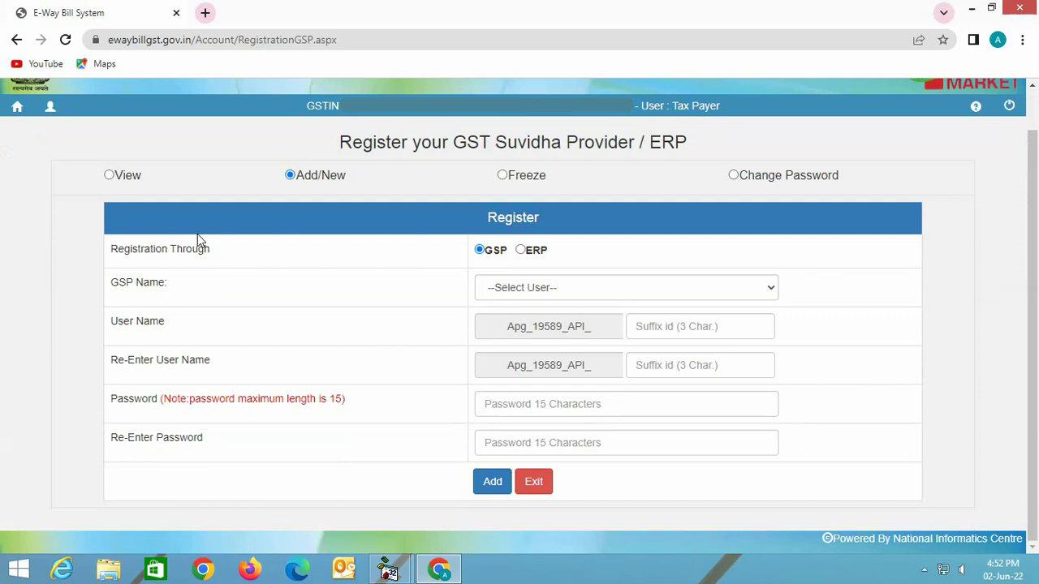
left_click(773, 299)
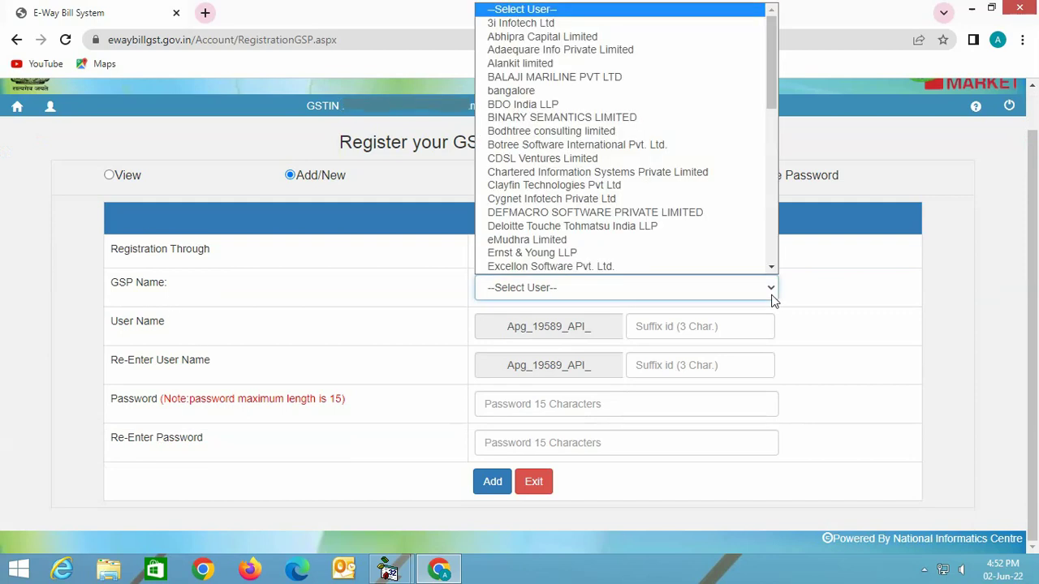
left_click_drag(775, 101, 747, 254)
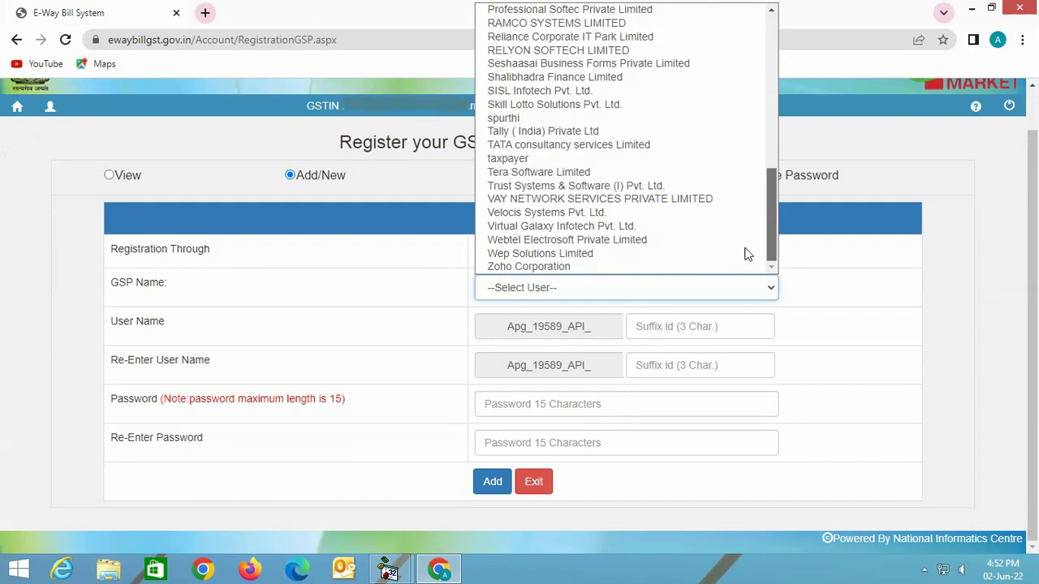
left_click(614, 240)
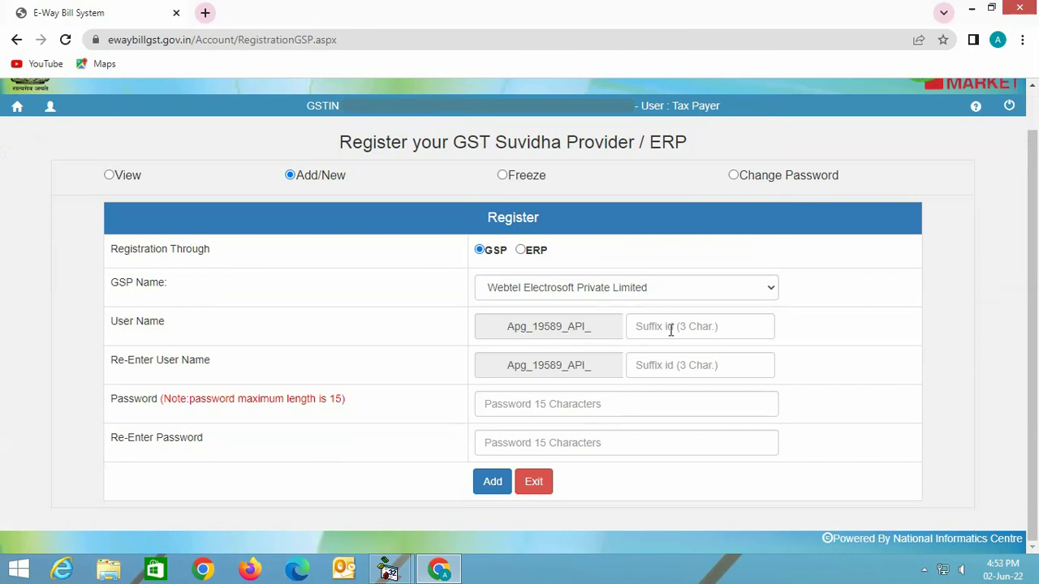
- Enter user name suffix QWE twice and the account password twice, then add the Webtel registration
left_click(677, 328)
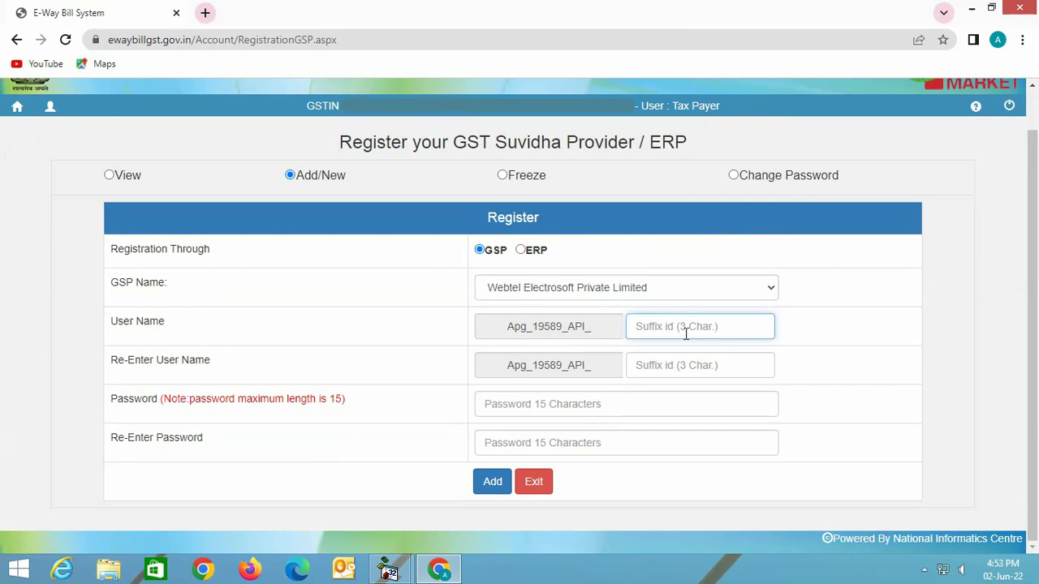
type("QWE")
left_click(691, 365)
type("QWE")
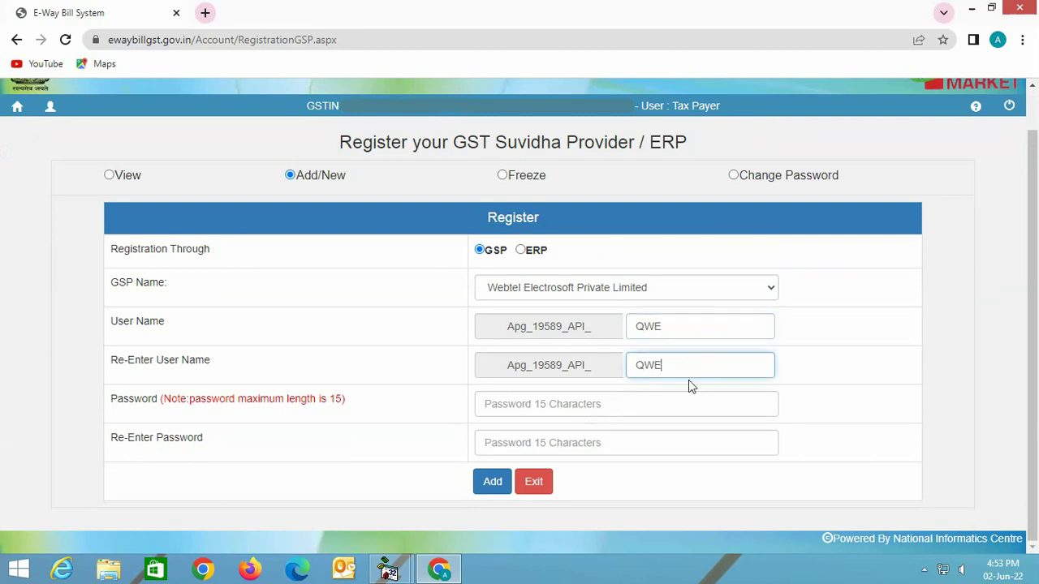
key("Tab")
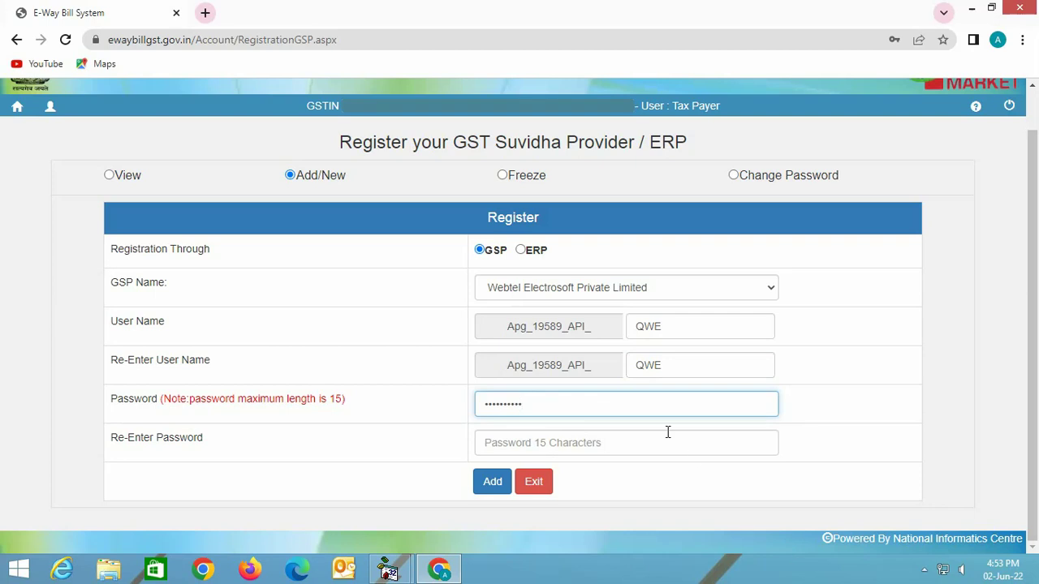
left_click(668, 434)
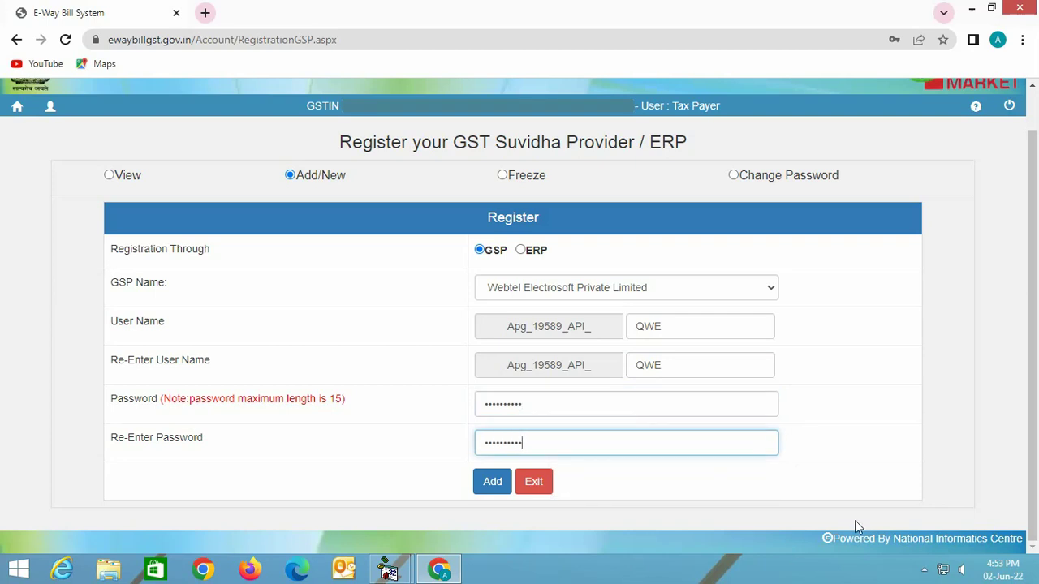
left_click(495, 482)
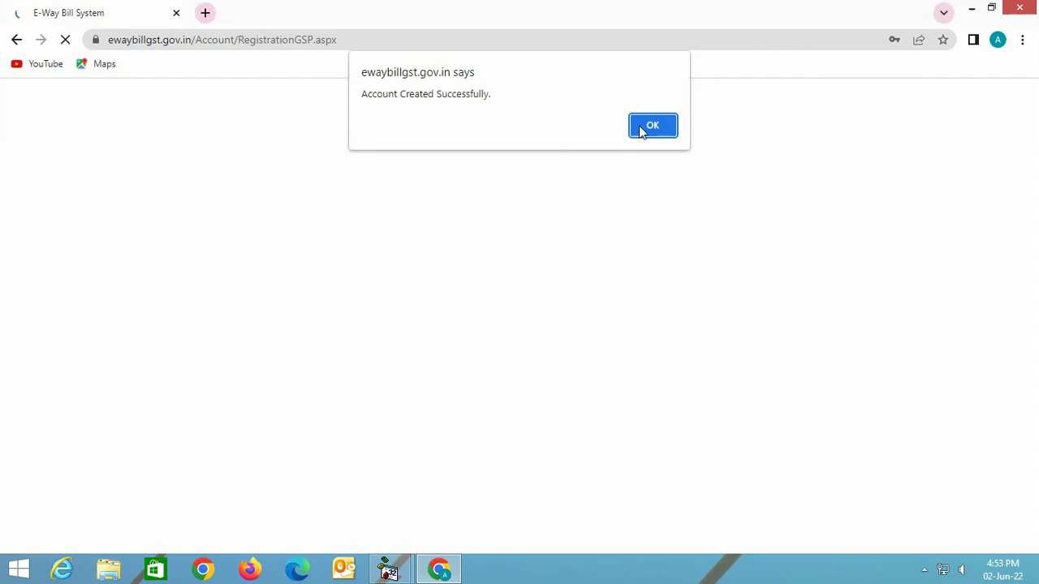
left_click(642, 123)
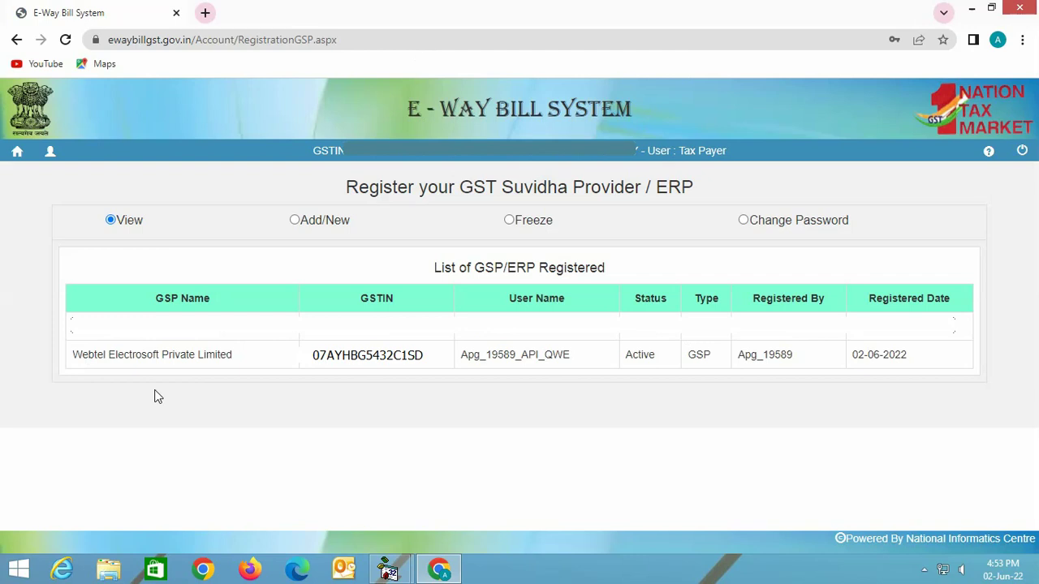
left_click(307, 223)
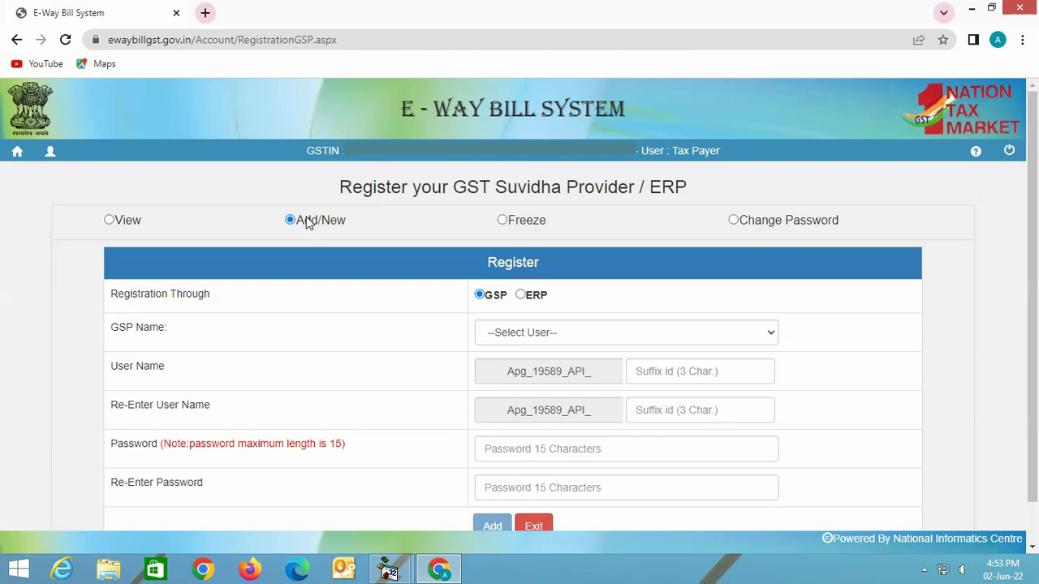
- Choose Pinnacle Finserv Advisors Private Limited as the GSP name
left_click(514, 333)
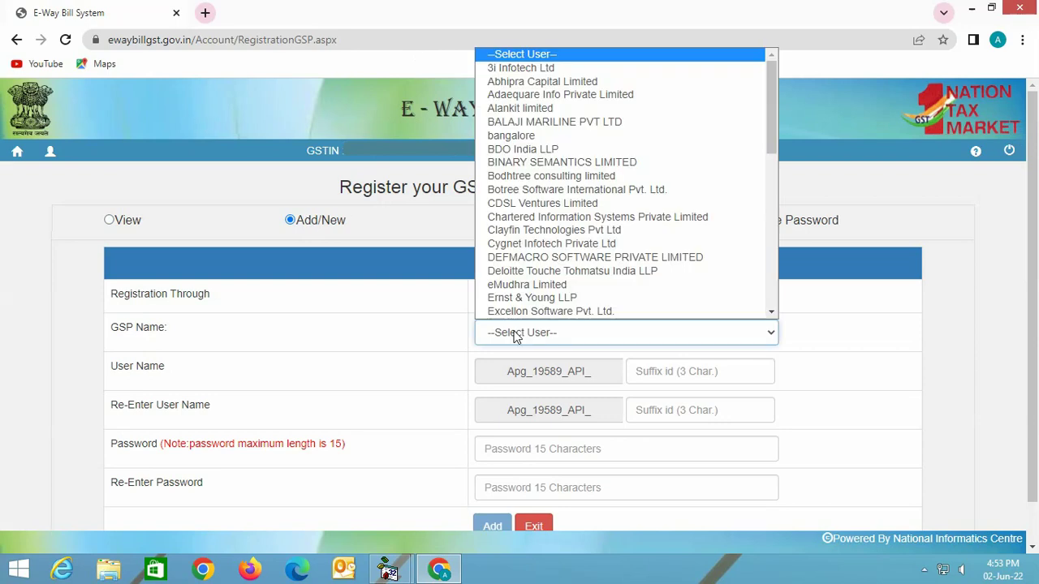
left_click_drag(775, 152, 787, 219)
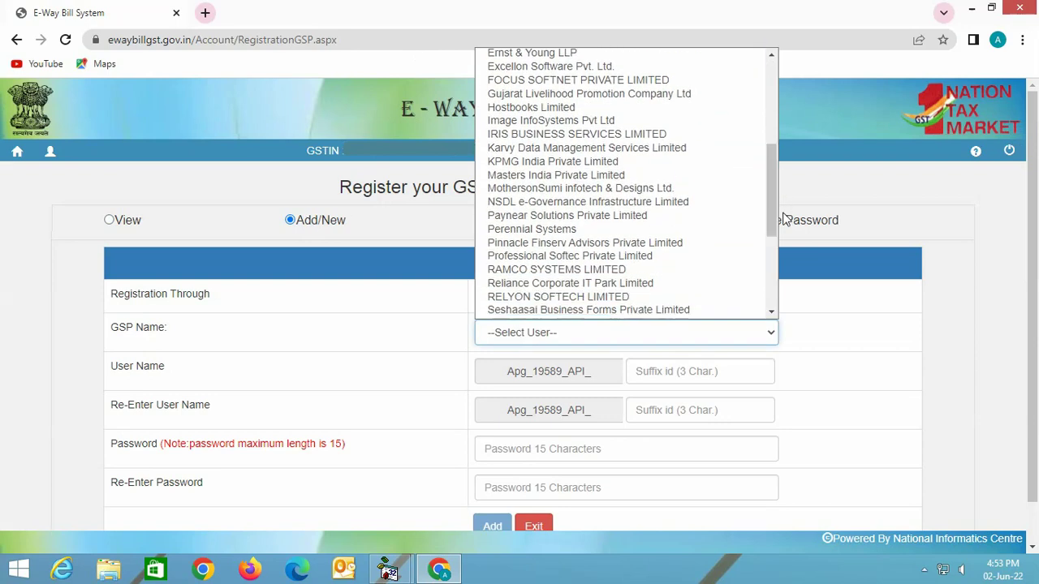
left_click(599, 244)
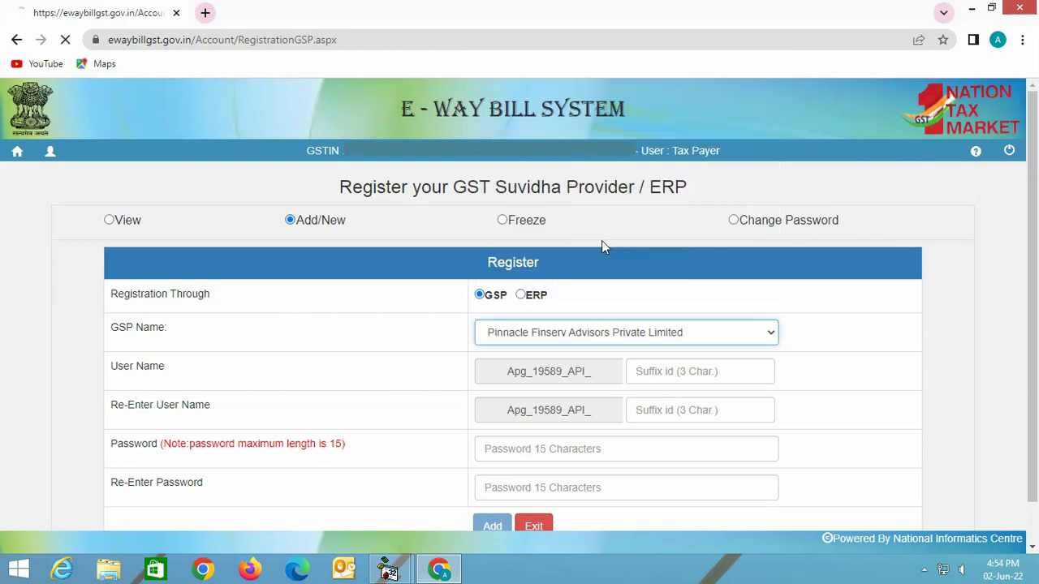
- Enter user name suffix asd twice and the account password twice, then add the Pinnacle registration
left_click(647, 374)
type("asd")
left_click(676, 412)
type("asd")
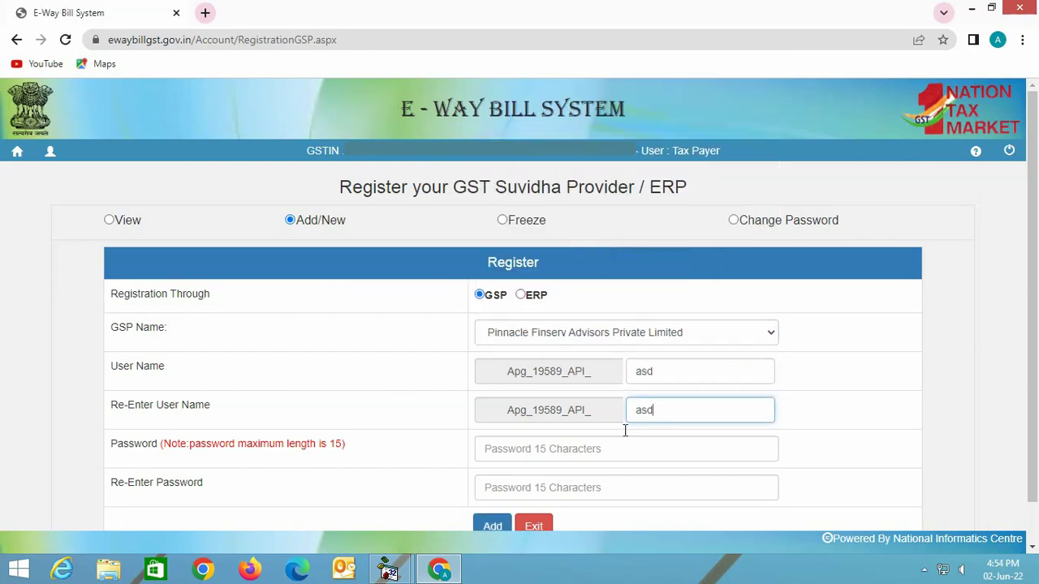
left_click(530, 449)
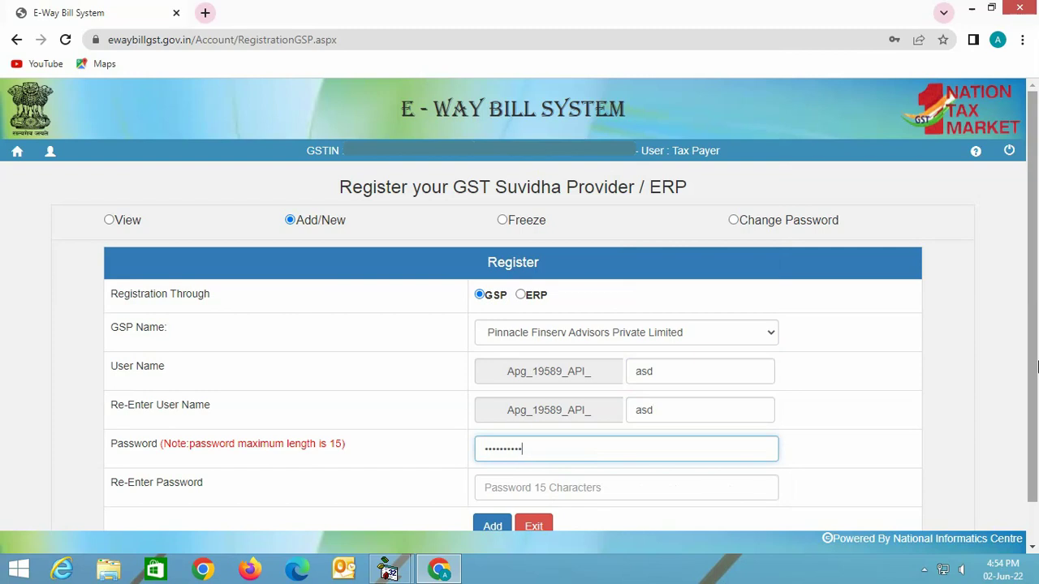
left_click(714, 501)
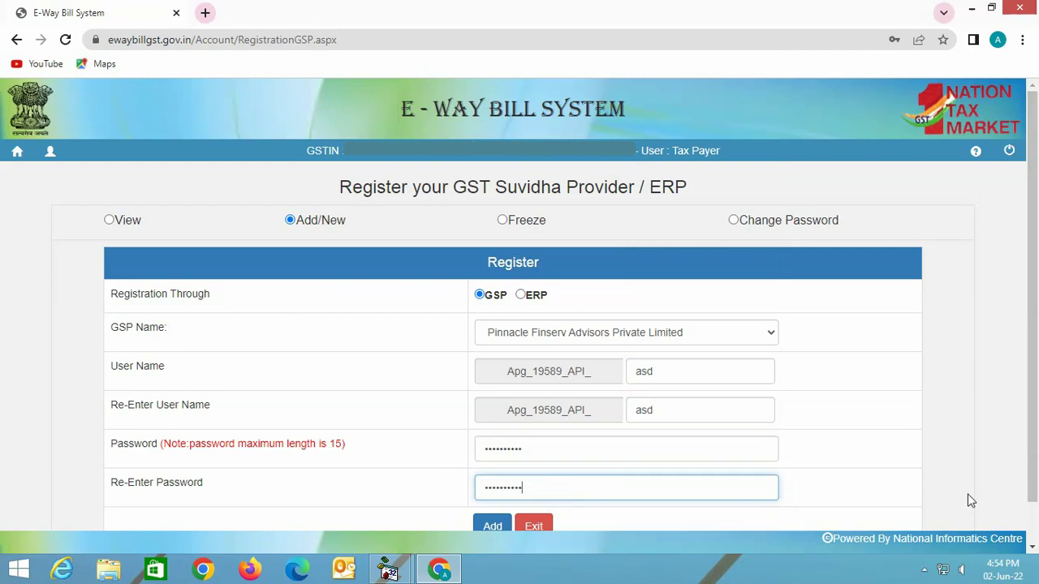
scroll(493, 485, "down", 1)
left_click(492, 484)
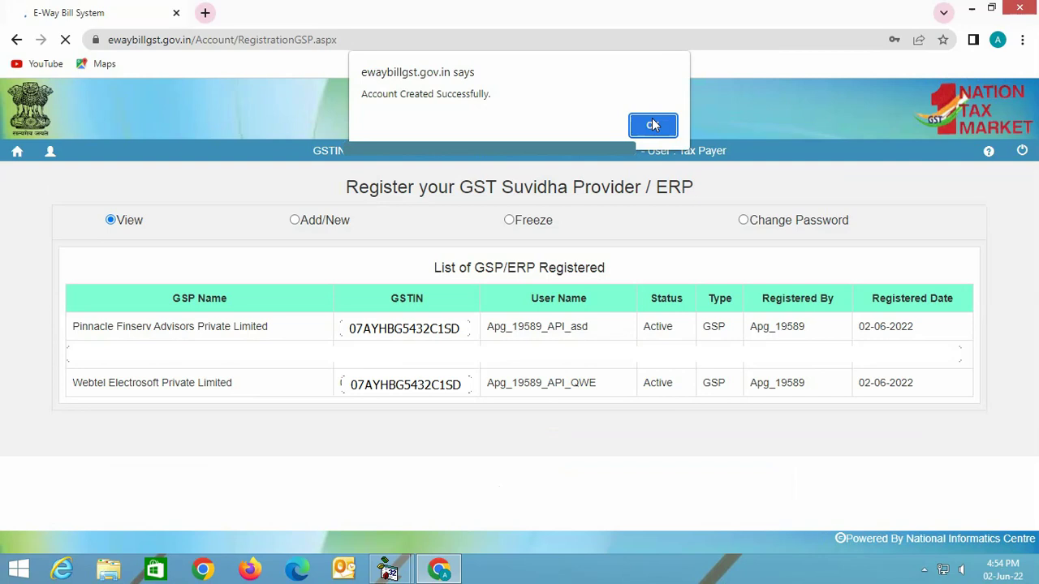
left_click(654, 124)
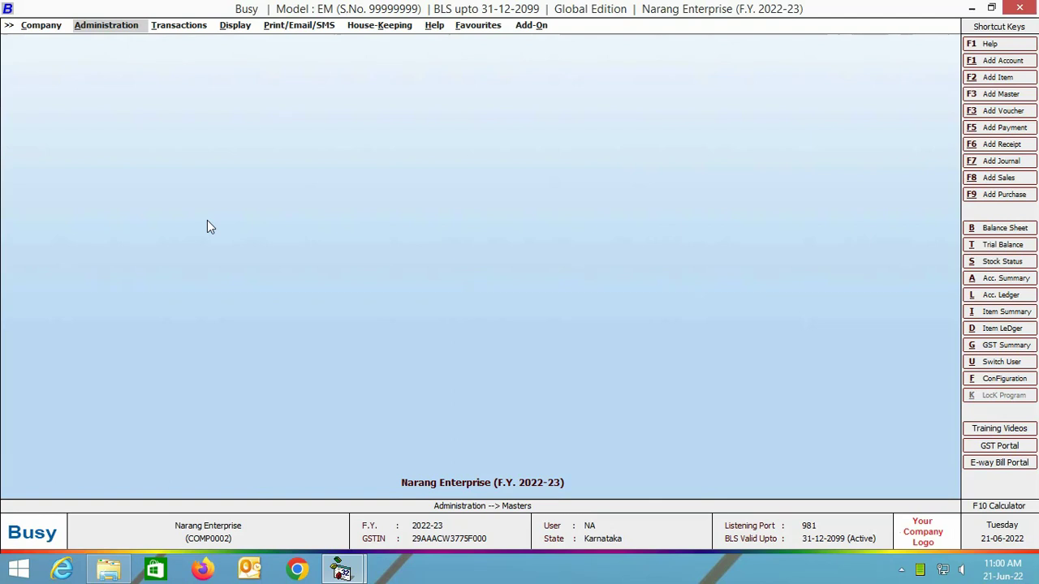
- Open Administration > Configuration > Features/Options > GST/VAT and its E-Way Bill Config. settings
left_click(128, 27)
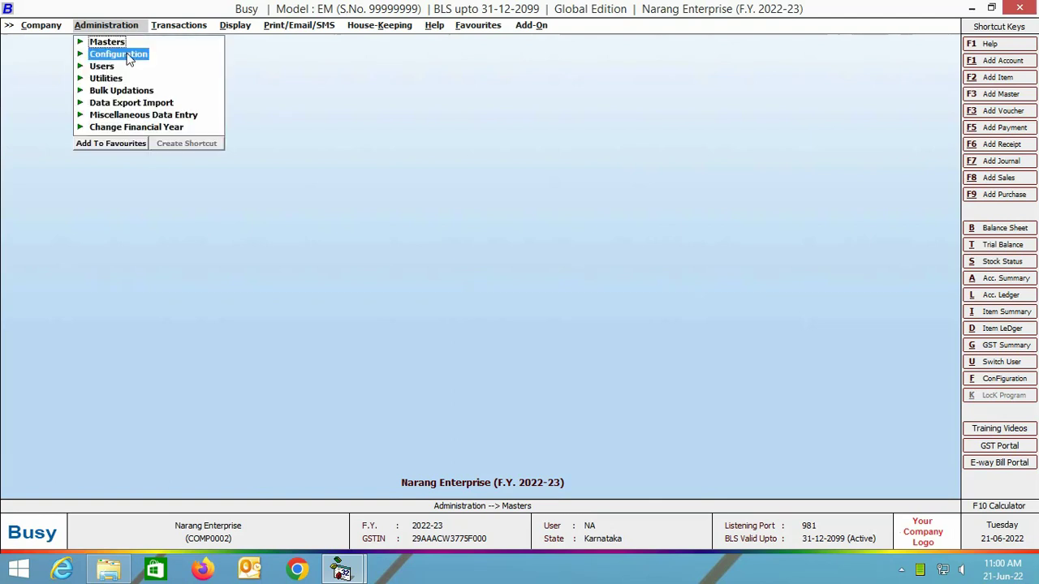
left_click(128, 59)
left_click(128, 54)
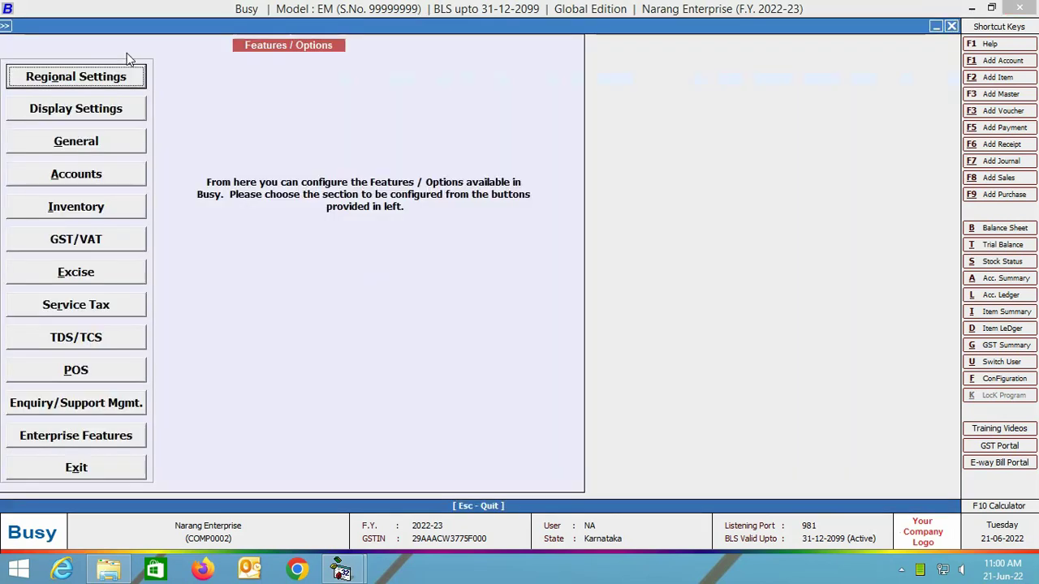
left_click(143, 239)
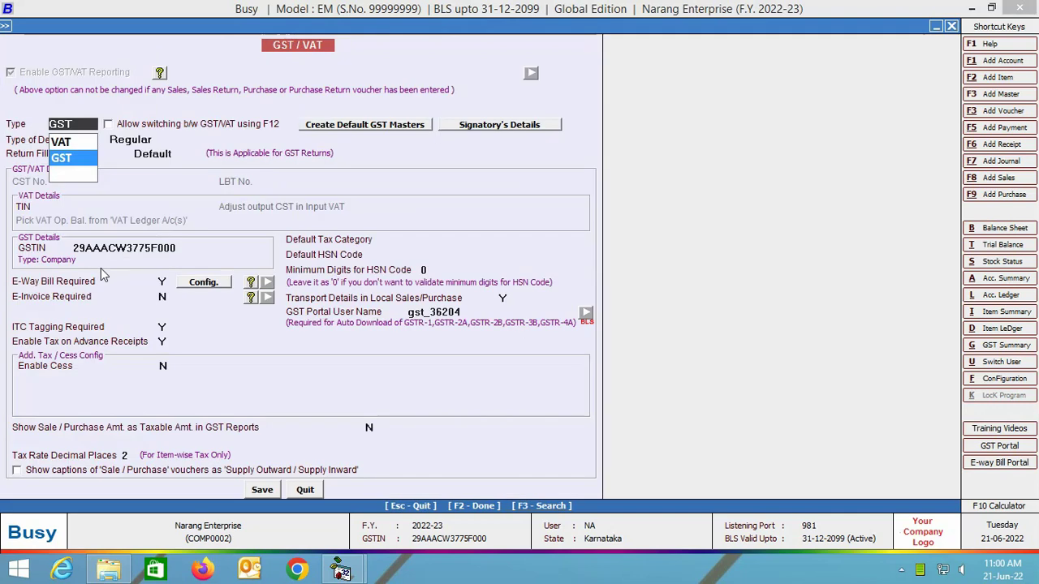
left_click(206, 286)
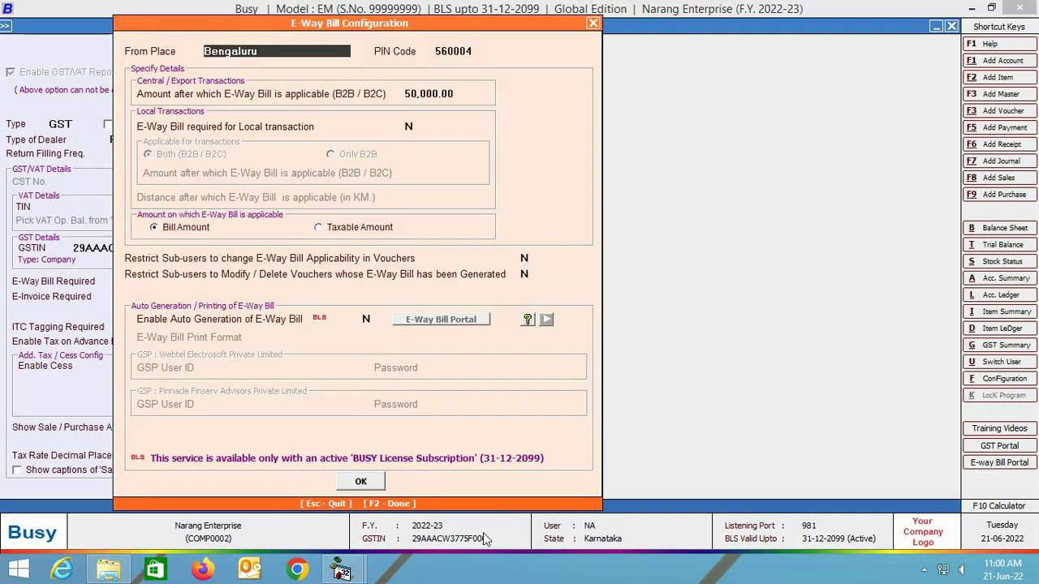
- Enable auto generation (Y) with Summary format and enter GSP user IDs and passwords for Webtel and Pinnacle
left_click(369, 319)
type("Y")
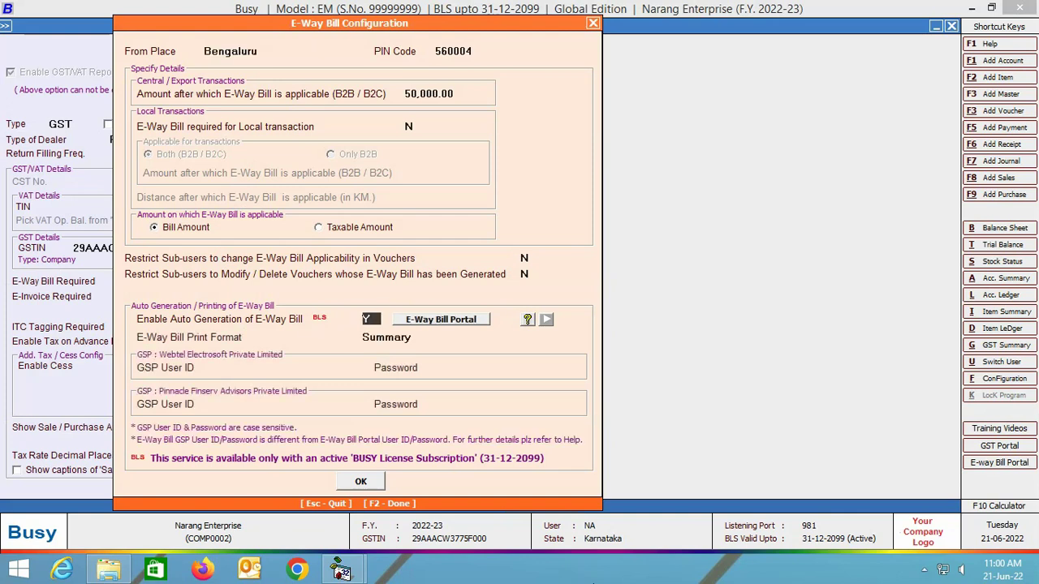
key("Return")
key("Return")
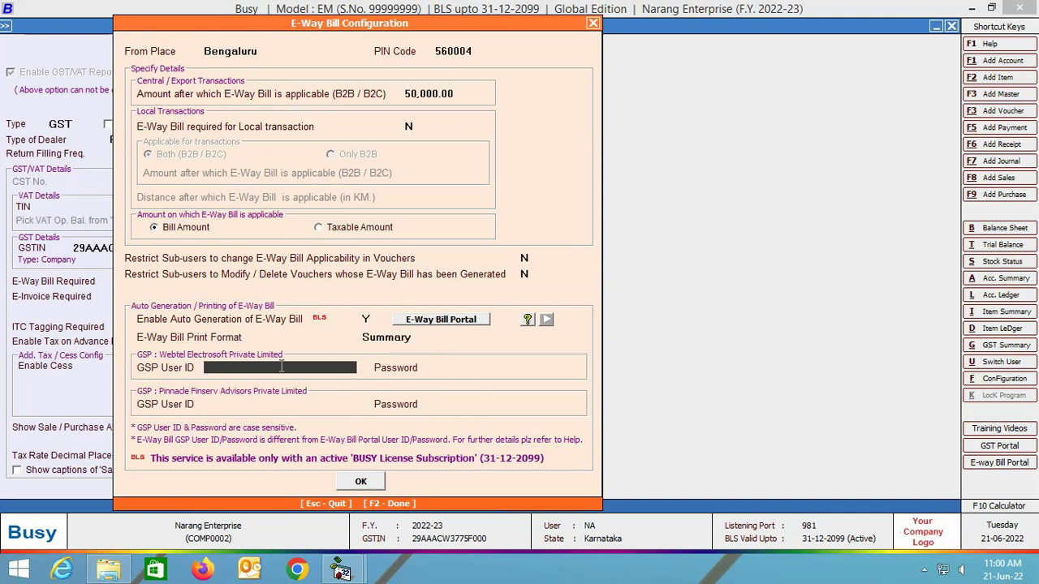
type("Apg_19589_API_QWE")
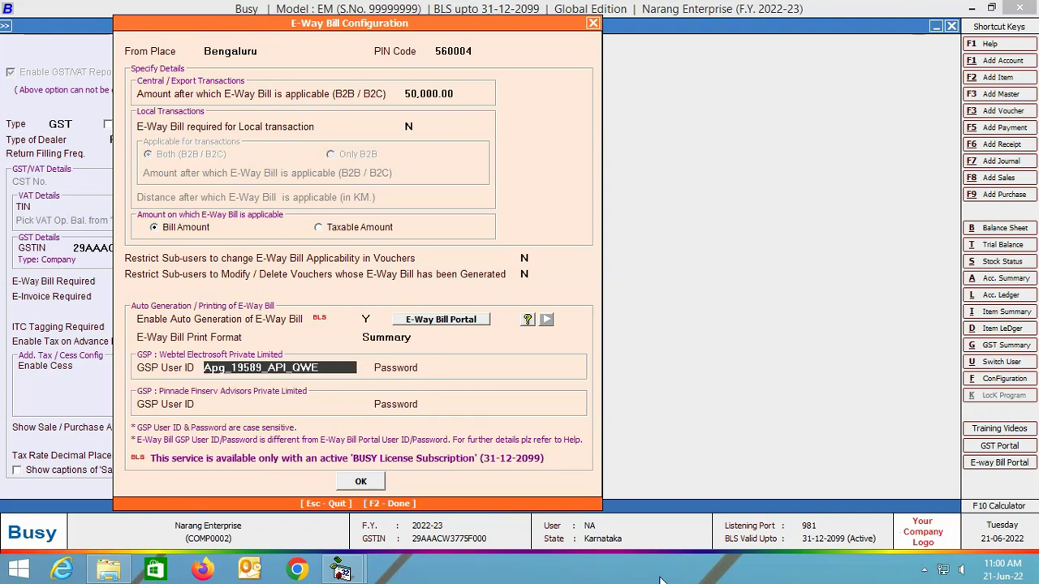
key("Return")
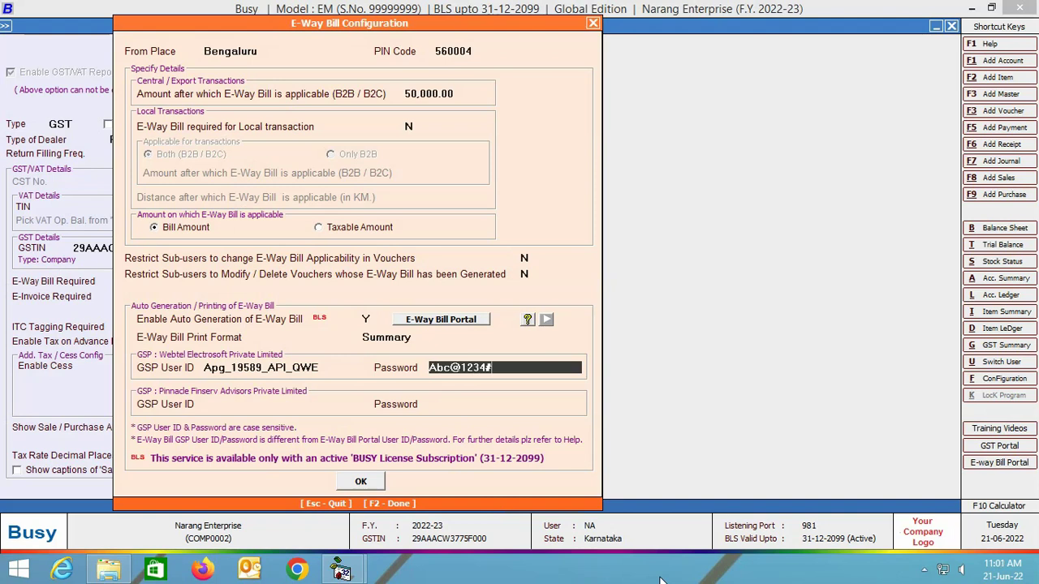
key("Return")
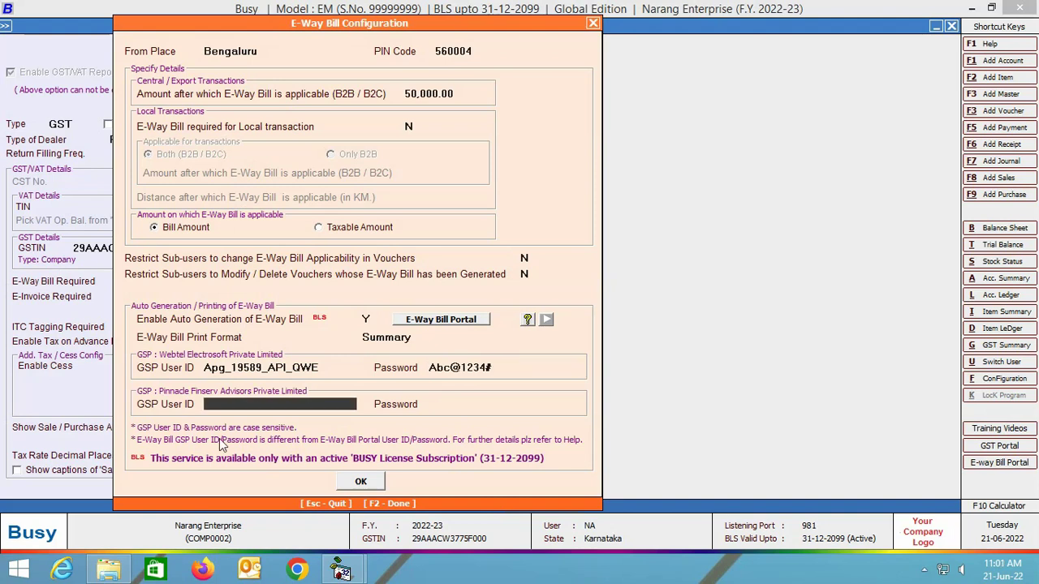
type("Apg_19589_API_asd")
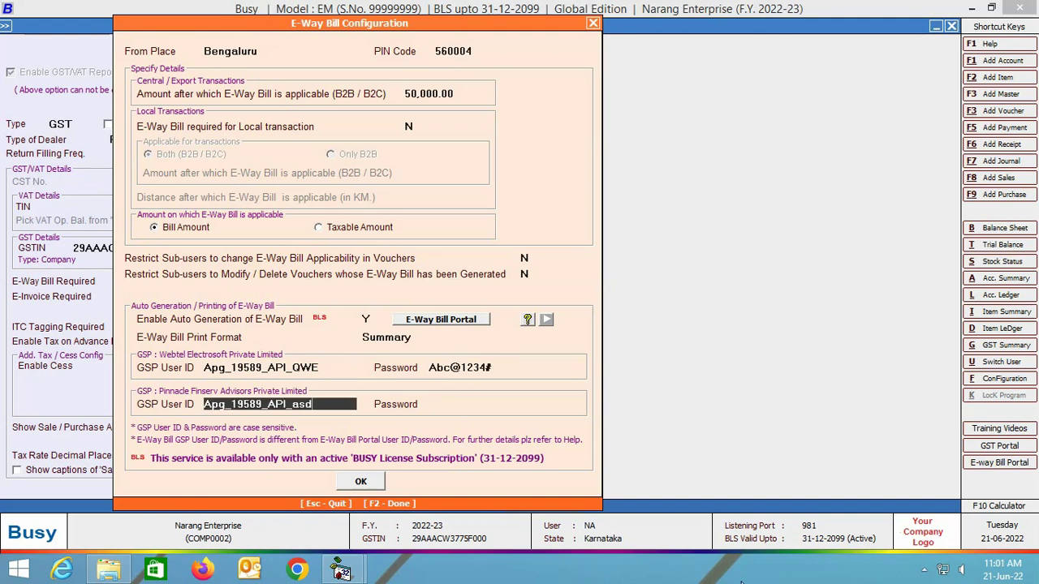
key("Return")
key("Return")
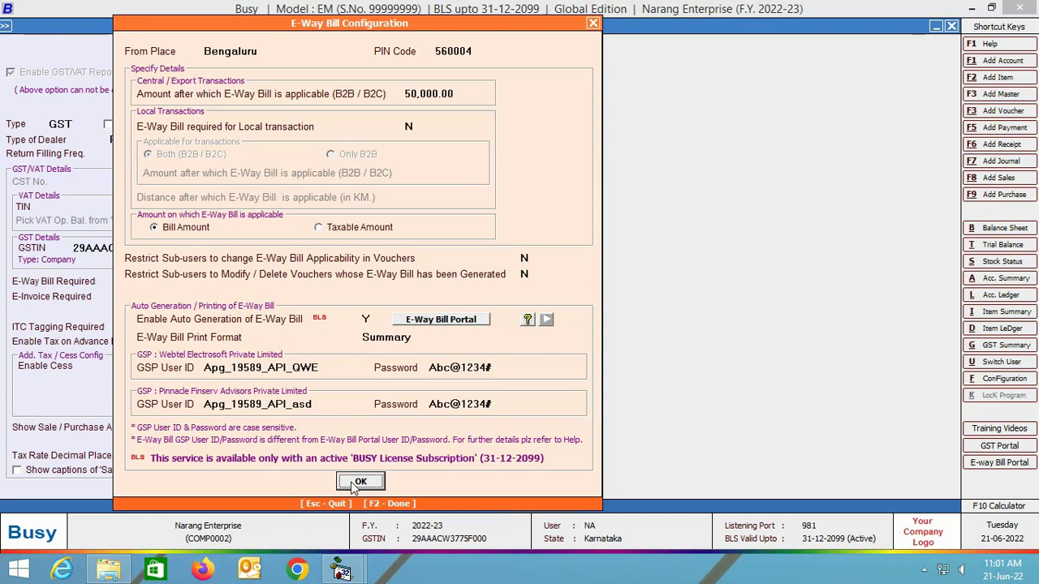
- Confirm the E-Way Bill configuration and save the GST/VAT settings
left_click(357, 485)
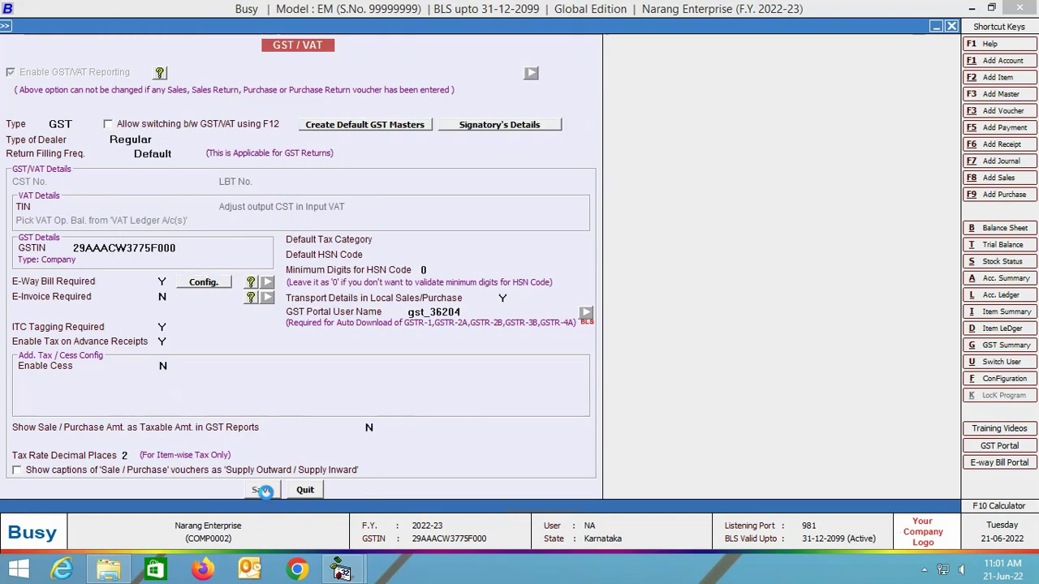
left_click(264, 490)
left_click(126, 458)
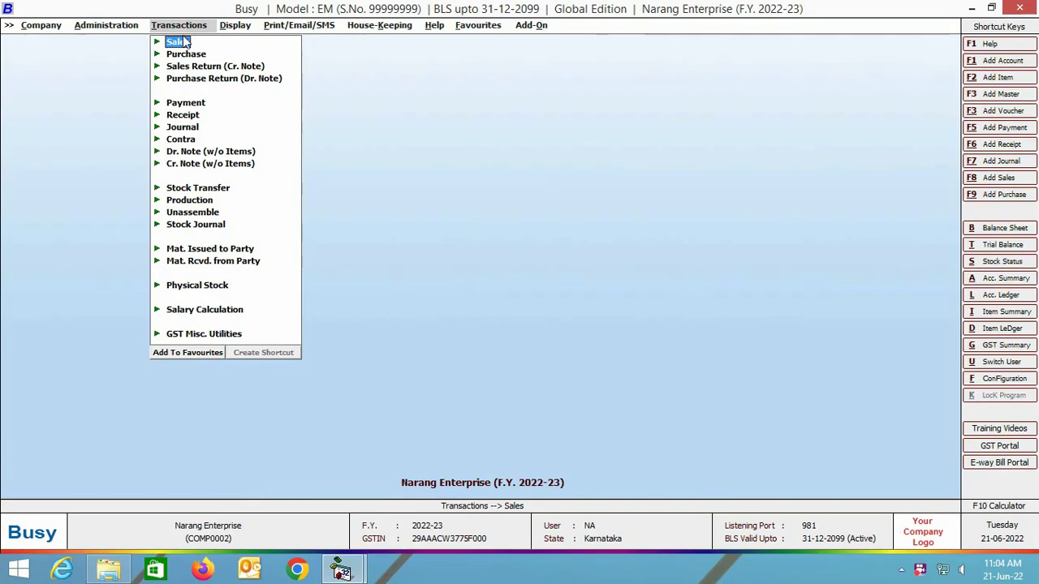
- Start sales voucher EWAY-1111 in the Main series for party Akshat Enterprises
left_click(178, 43)
key("Return")
key("Return")
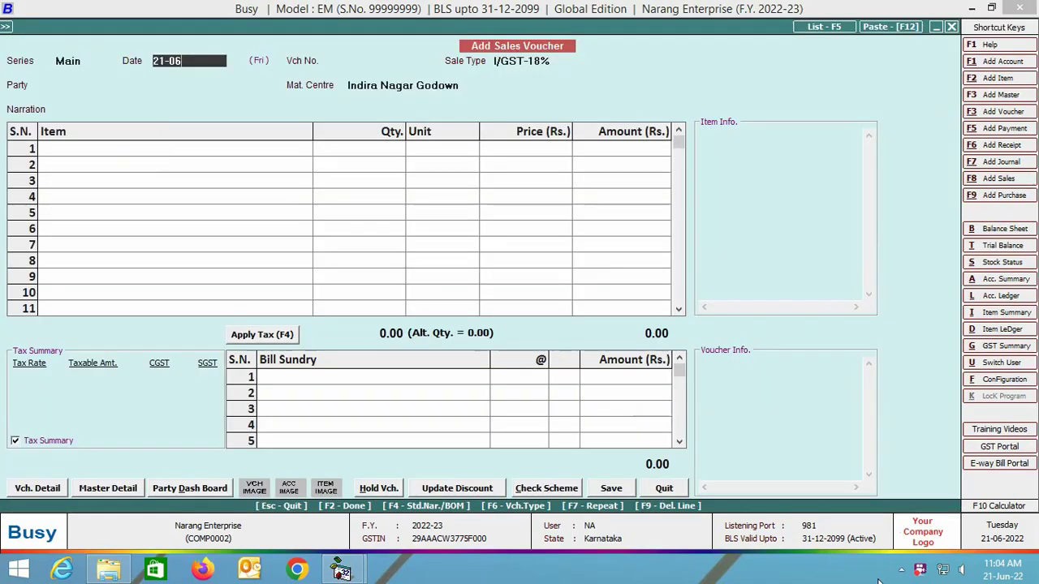
key("Return")
type("-1111")
key("Return")
key("Return")
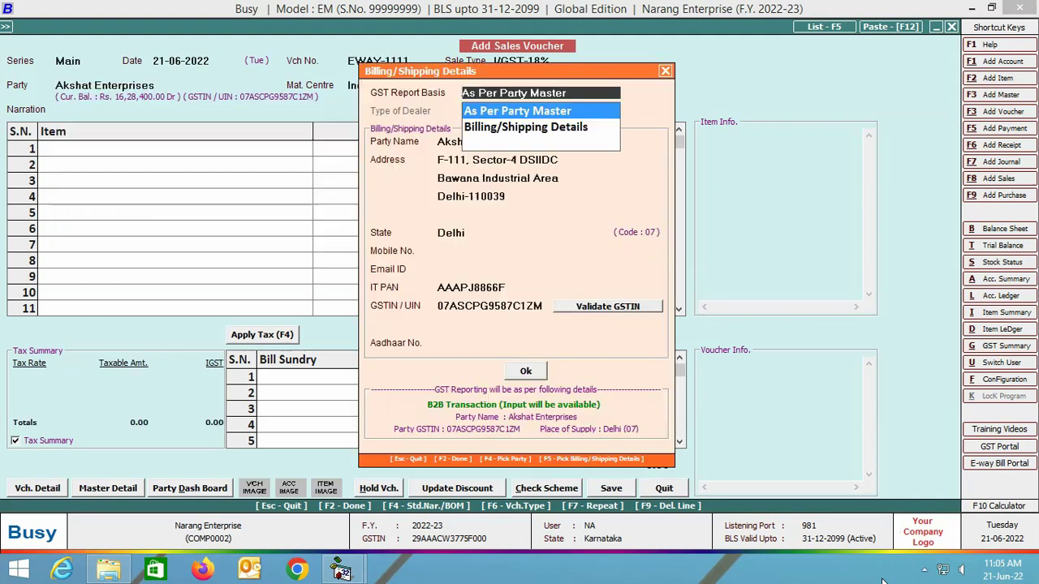
key("Escape")
- Bill 1,000 Pcs of 8 in Style Small Box at 98 with 18% IGST, totalling 1,15,640
key("Return")
key("Return")
key("Return")
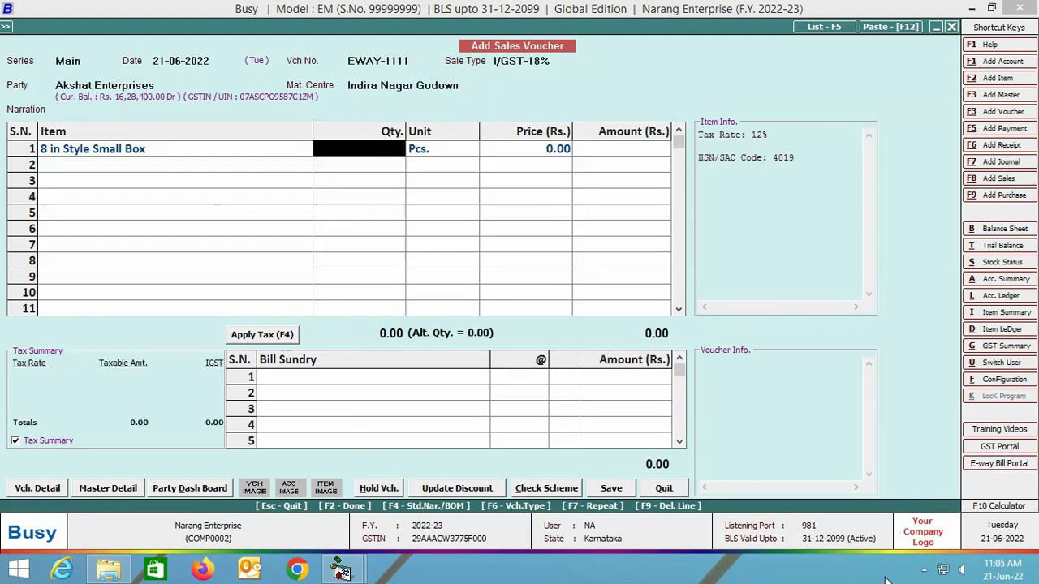
type("1000")
key("Return")
key("Return")
type("98")
key("Return")
key("Return")
key("Return")
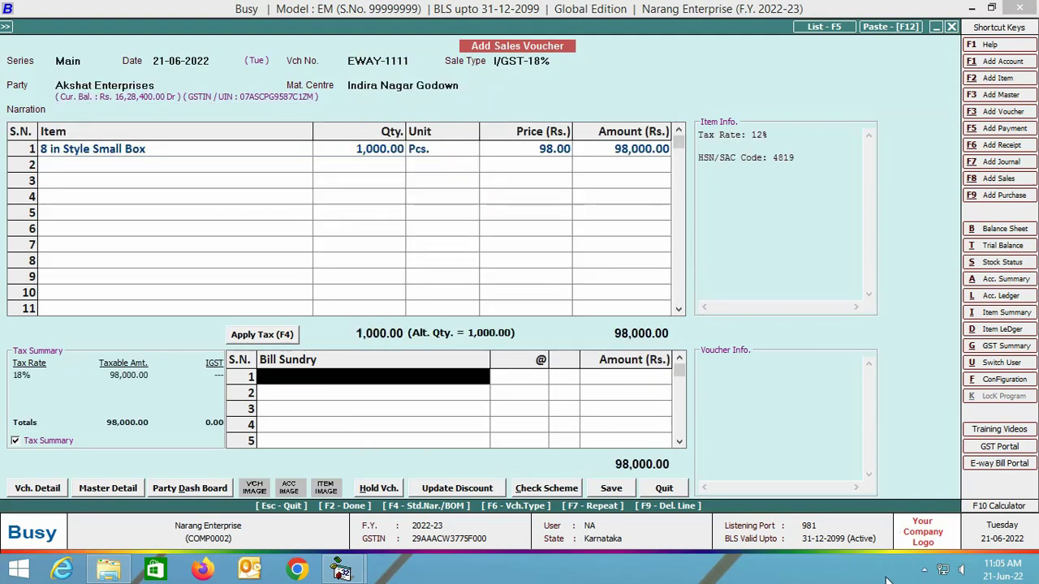
key("F4")
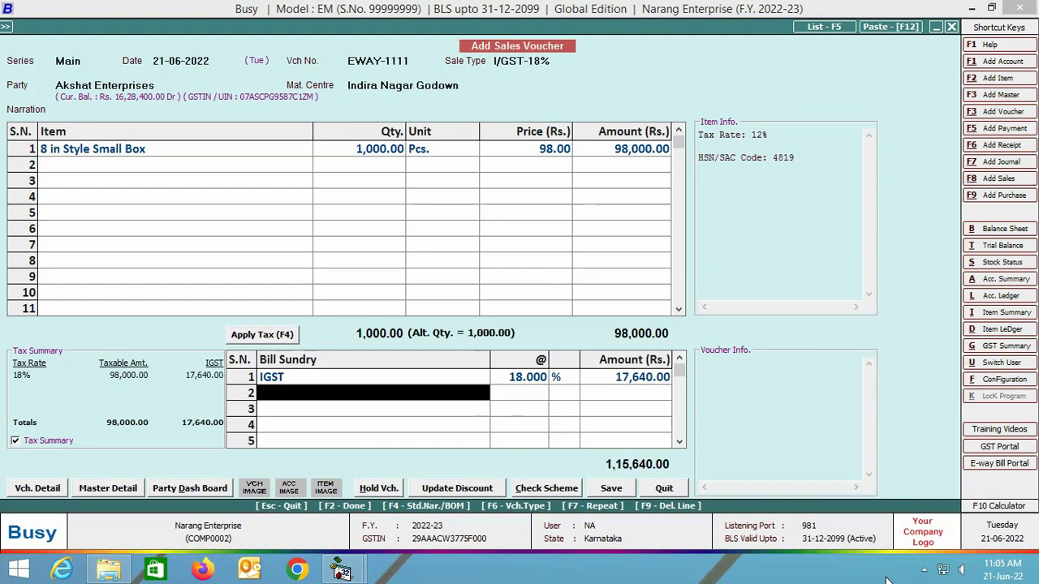
key("Return")
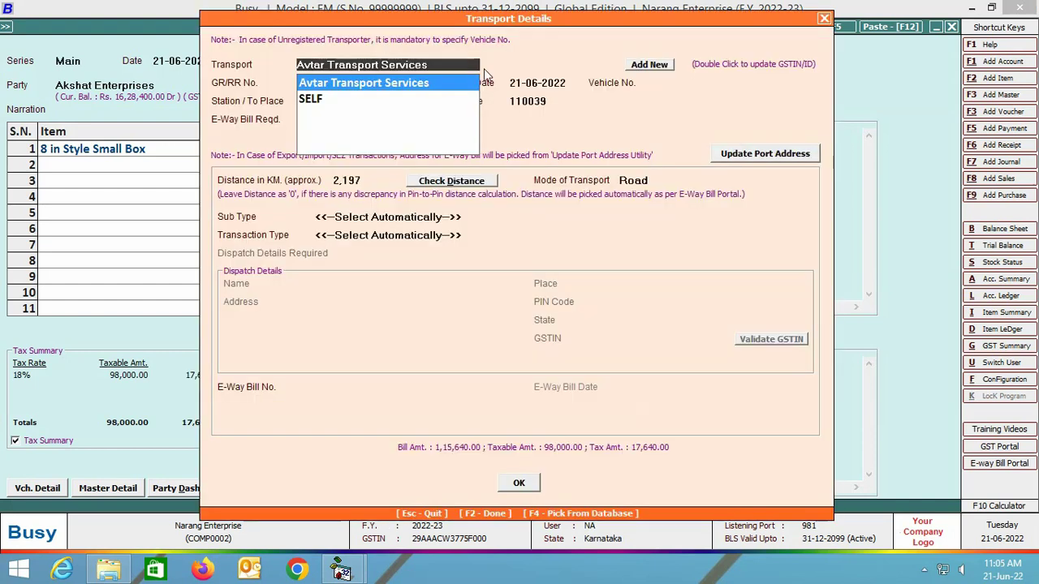
- Fill transport details: Avtar Transport Services, reference 98711, vehicle KA12KA1234, e-way bill required
key("Return")
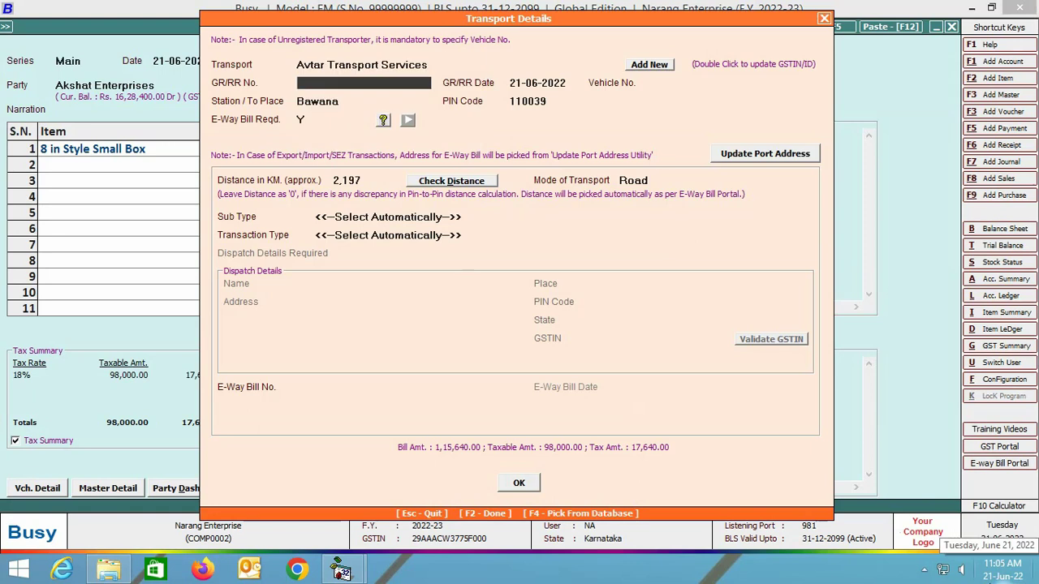
type("98711")
key("Return")
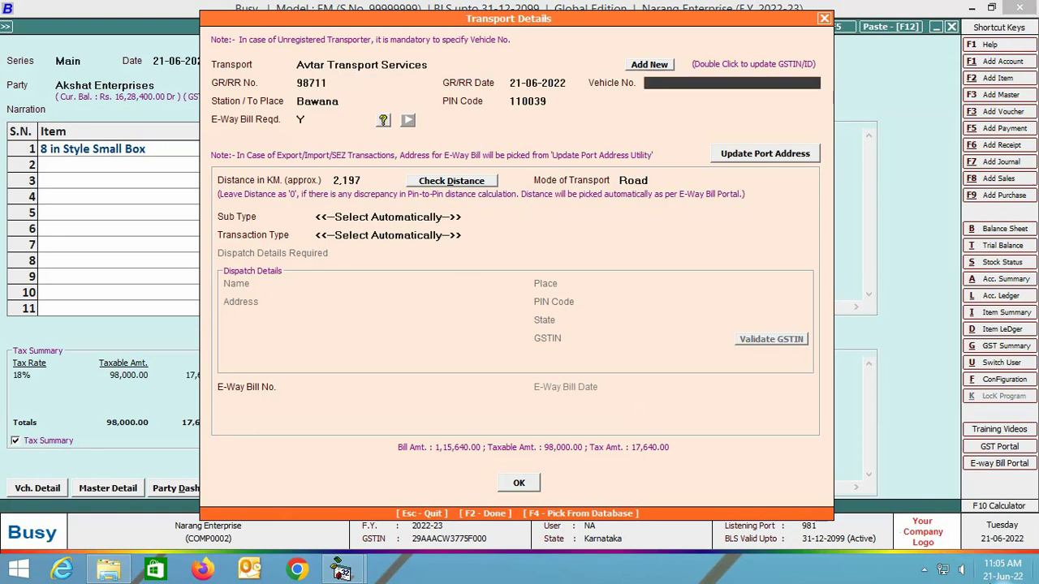
type("KA12KA1234")
key("Return")
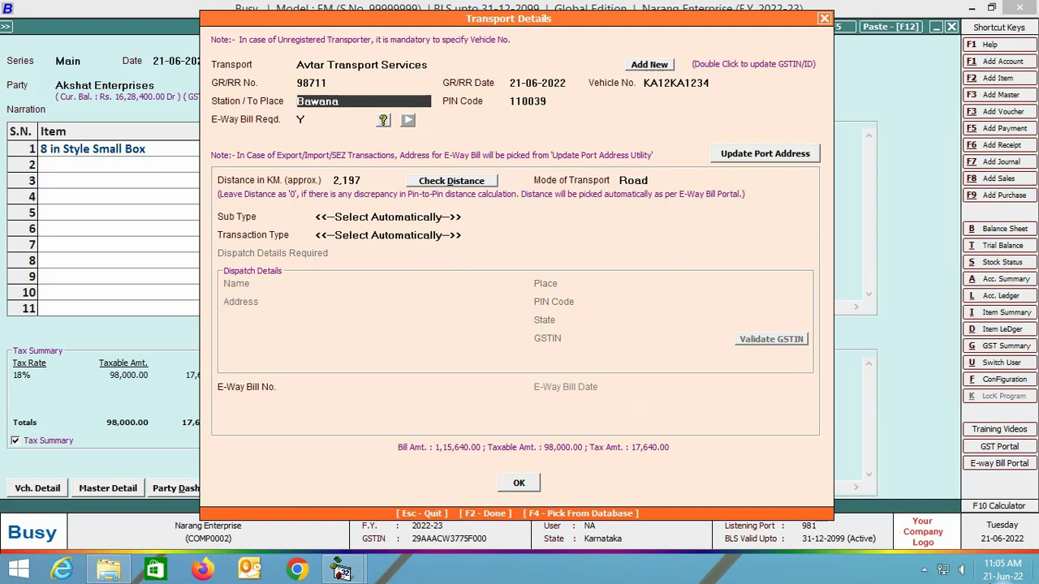
key("Return")
key("Return")
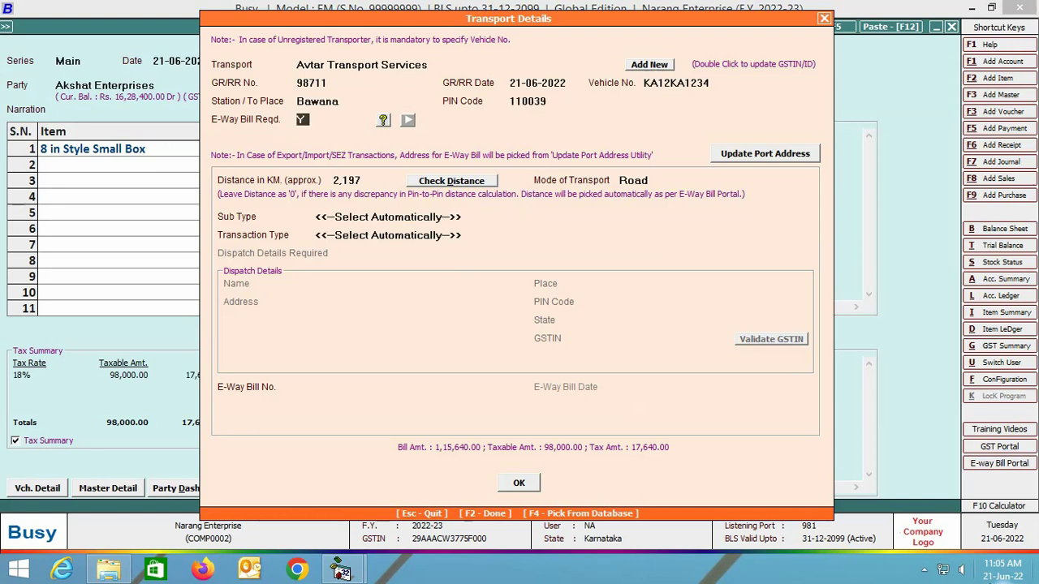
key("Return")
key("Return")
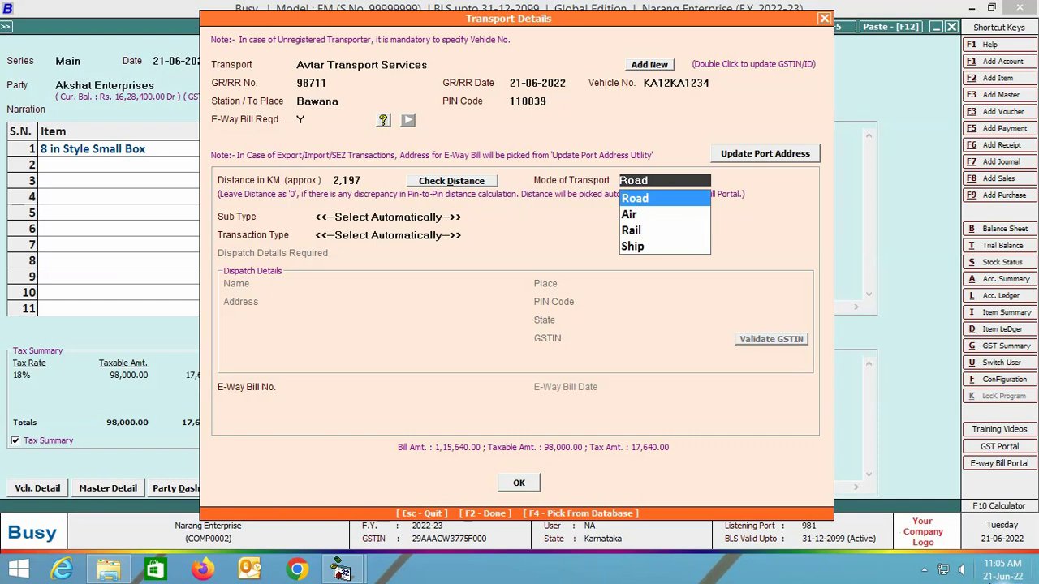
- Set Road as transport mode, keep sub type and transaction type automatic, leave E-Way Bill No. blank
key("Return")
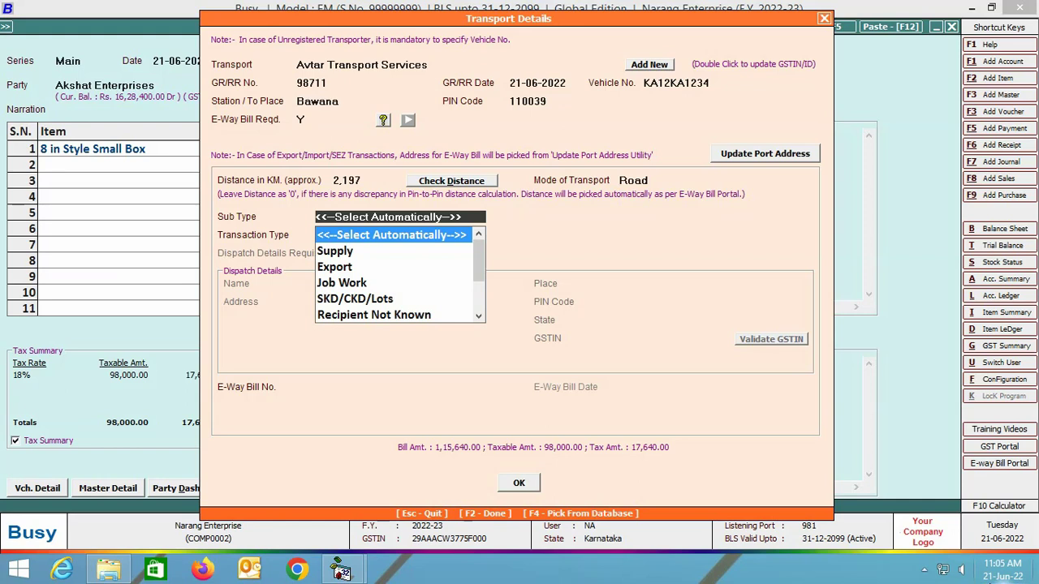
key("Return")
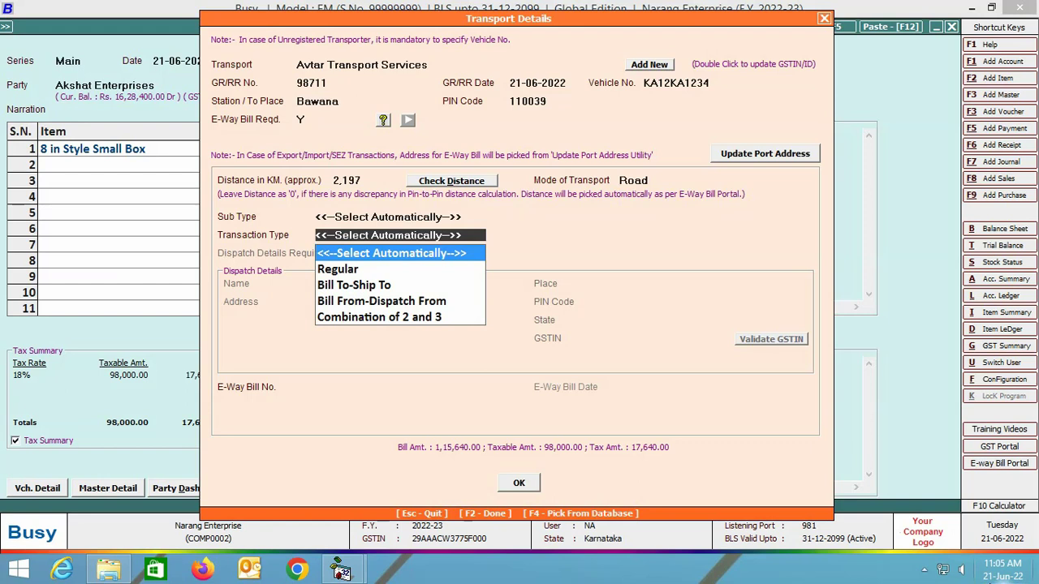
key("Return")
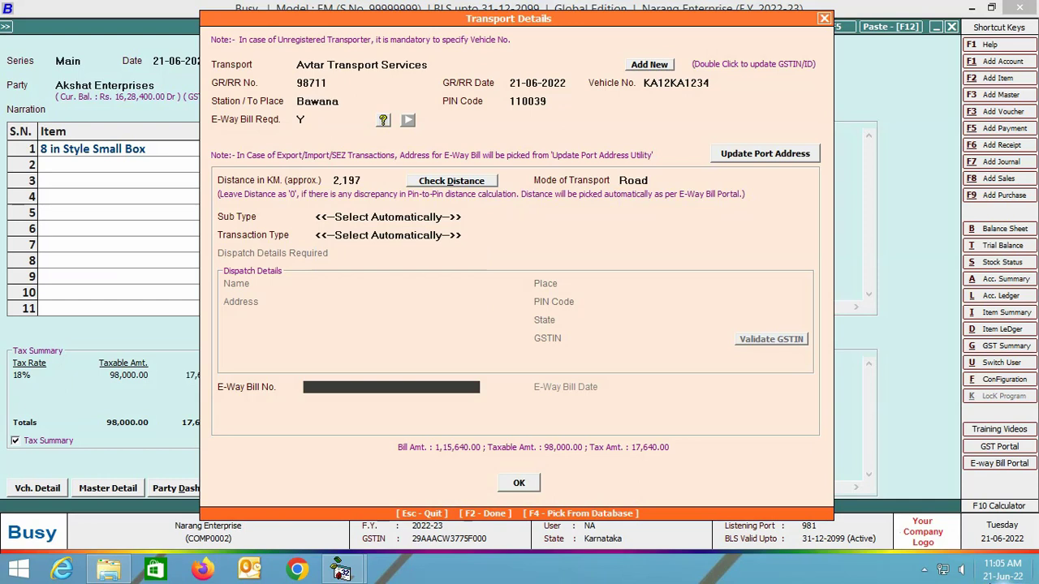
key("Return")
key("Return")
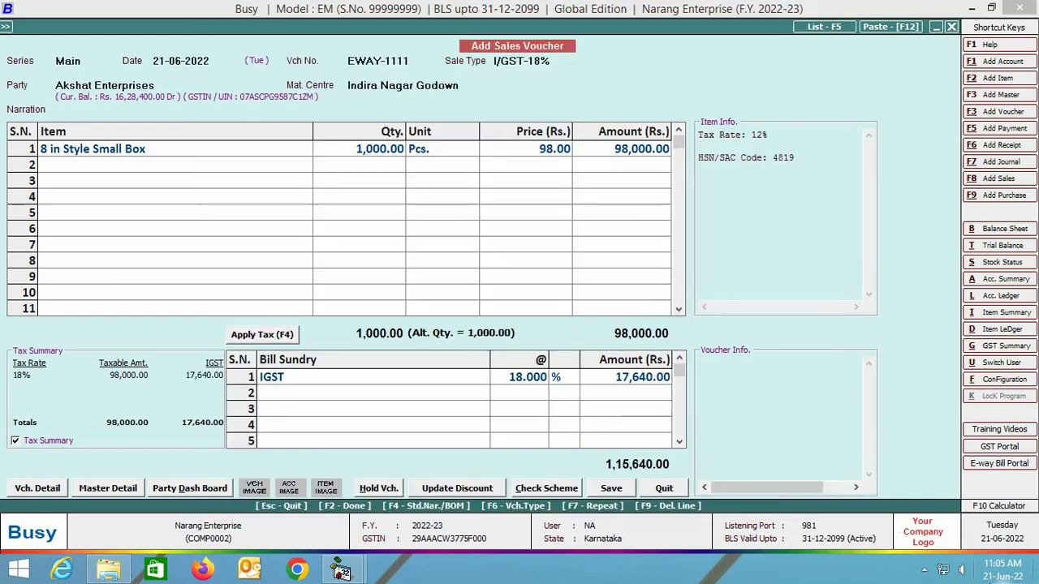
key("Return")
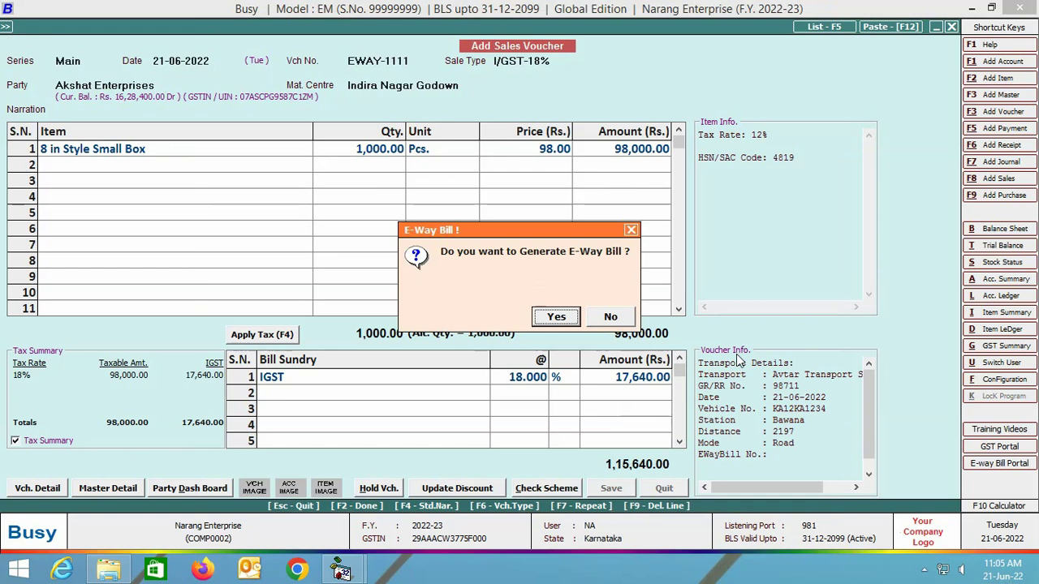
- Agree to generate the E-Way Bill automatically and accept the default generation settings
left_click(555, 316)
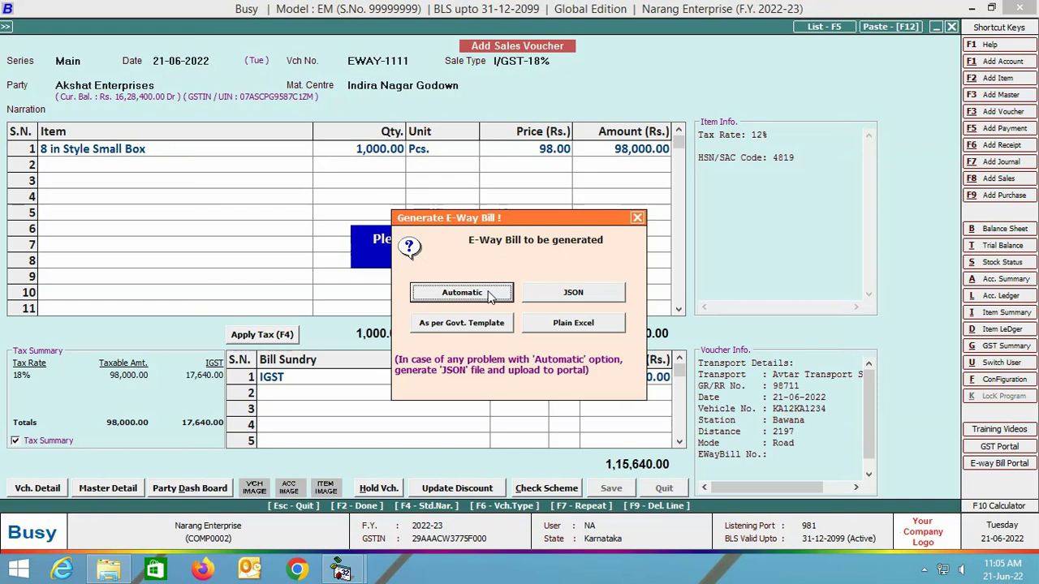
left_click(490, 297)
key("Return")
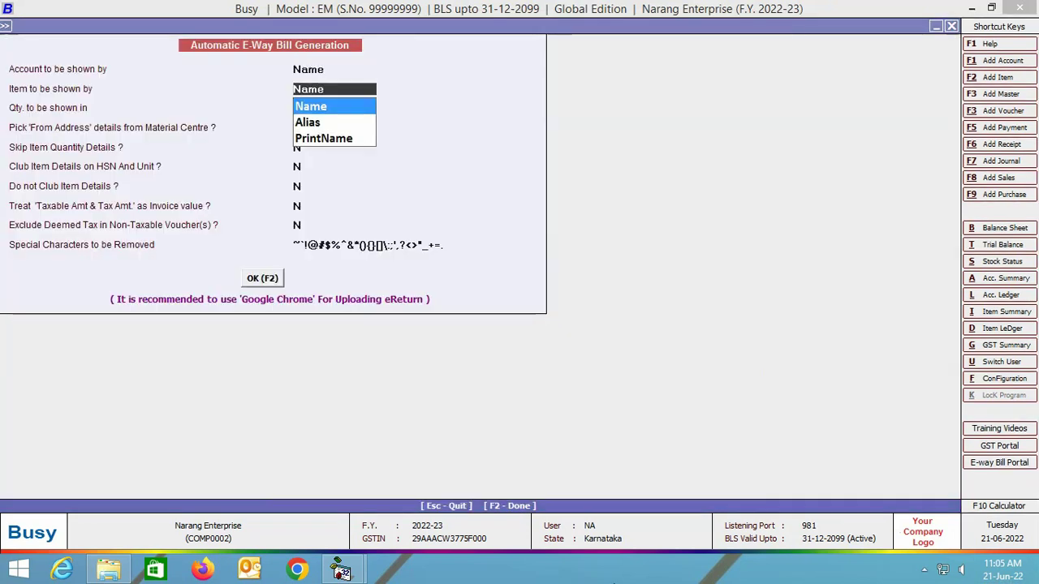
key("Return")
key("Return")
key("Return")
key("Return")
key("Return")
key("Return")
key("Return")
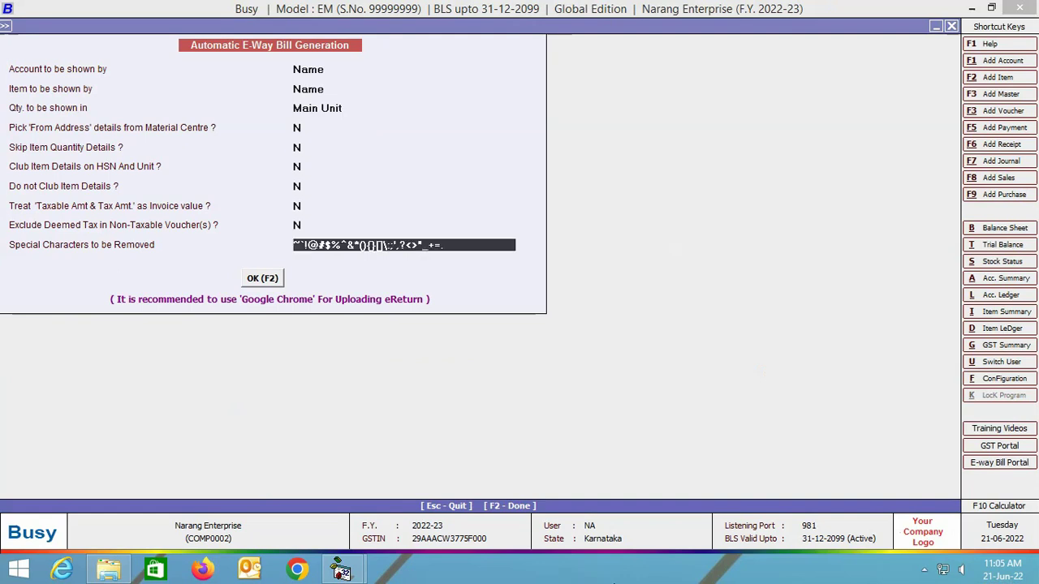
key("Return")
key("Return")
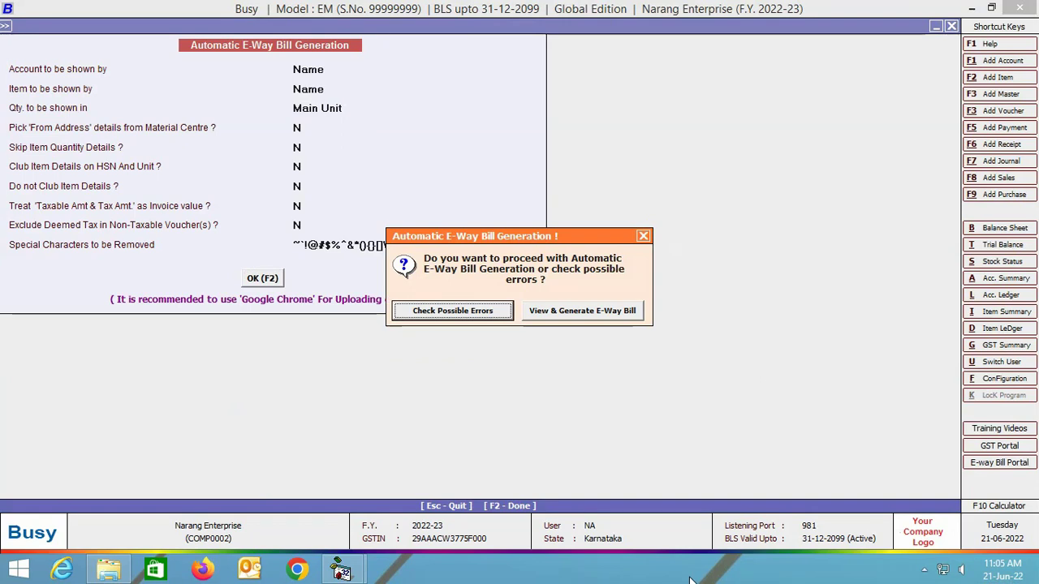
- Check the voucher for possible errors, then view the E-Way Bill details for EWAY-1111
left_click(418, 311)
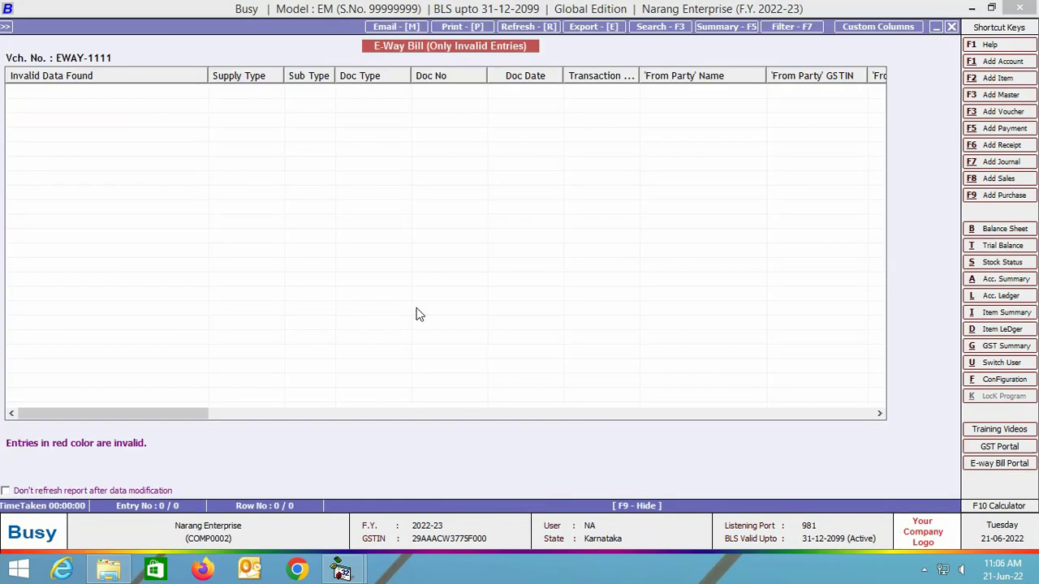
key("Escape")
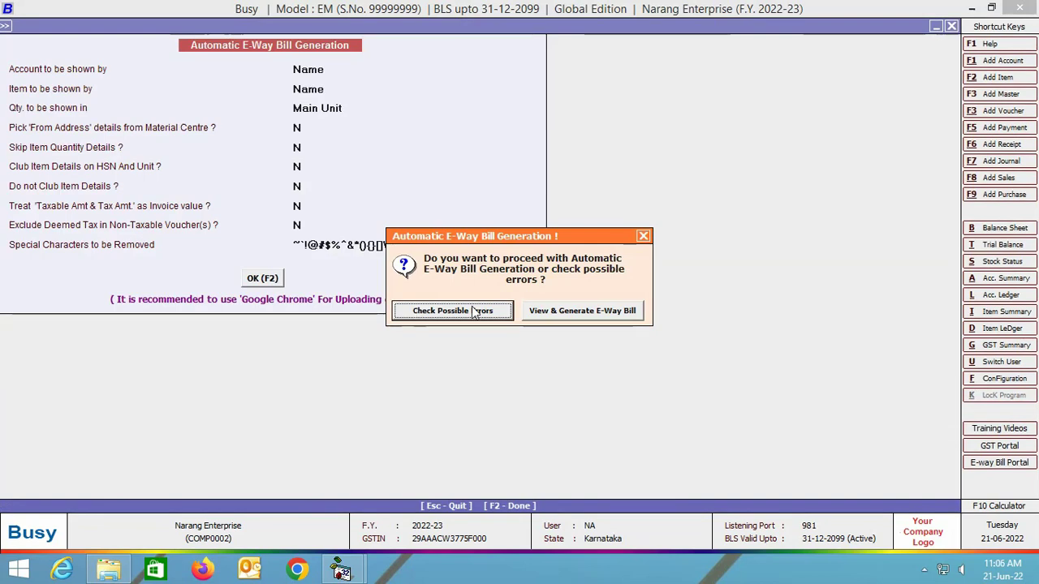
key("Tab")
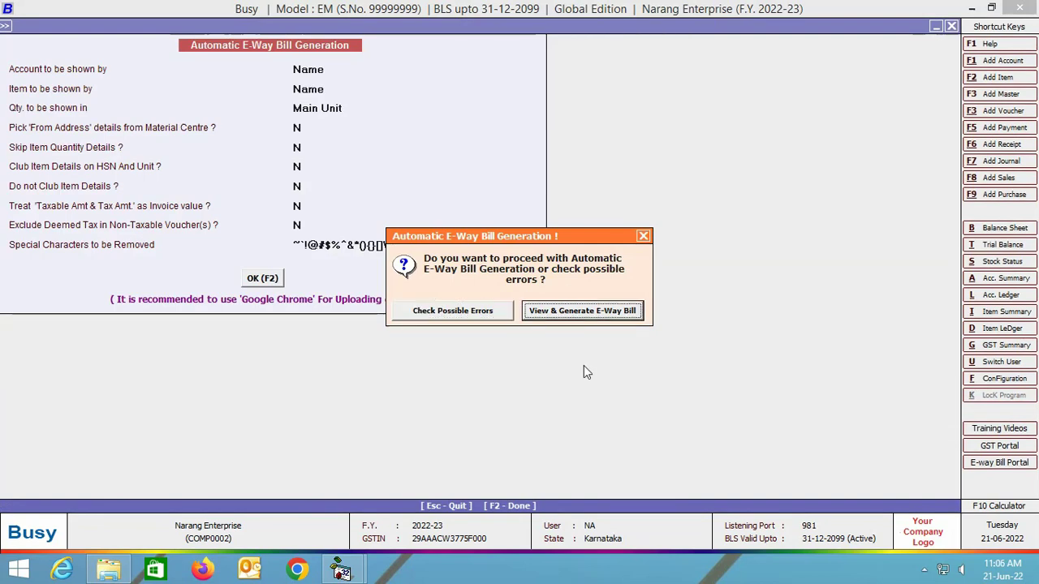
left_click(610, 313)
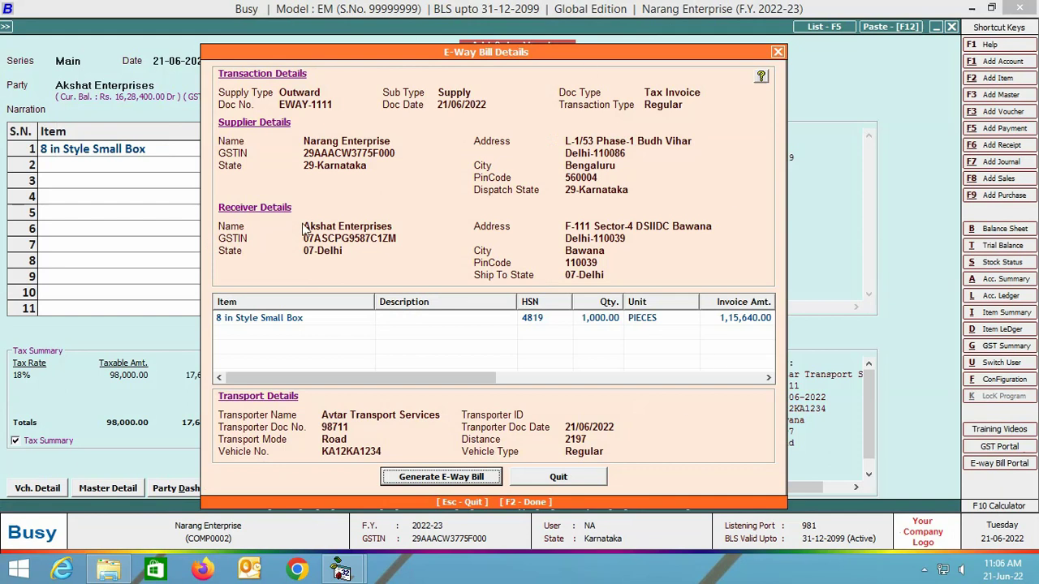
- Generate the E-Way Bill for EWAY-1111 and print it to PDF COMP0002_Main_EWAY-1111.pdf
left_click(435, 480)
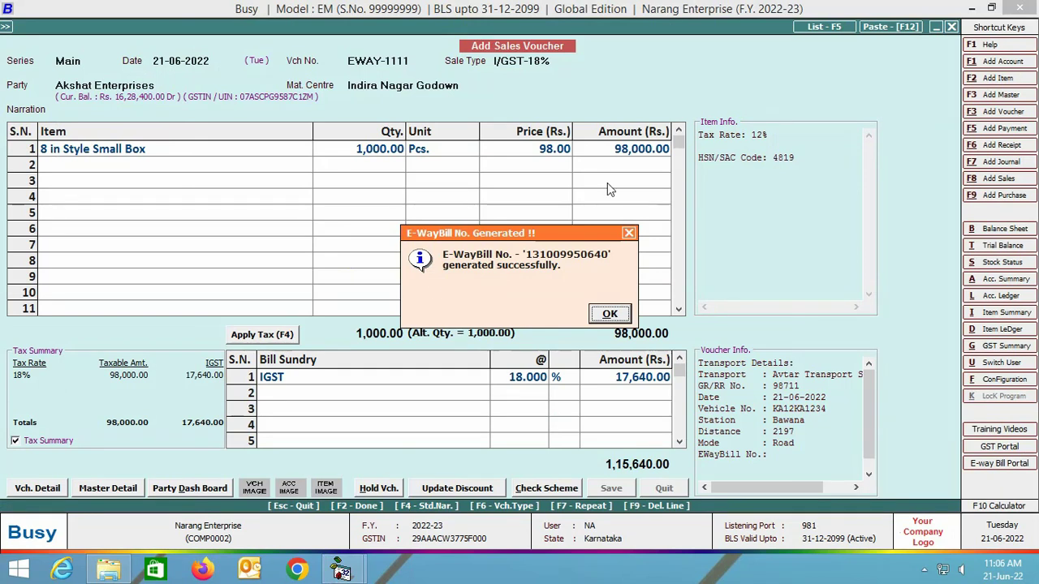
left_click(627, 319)
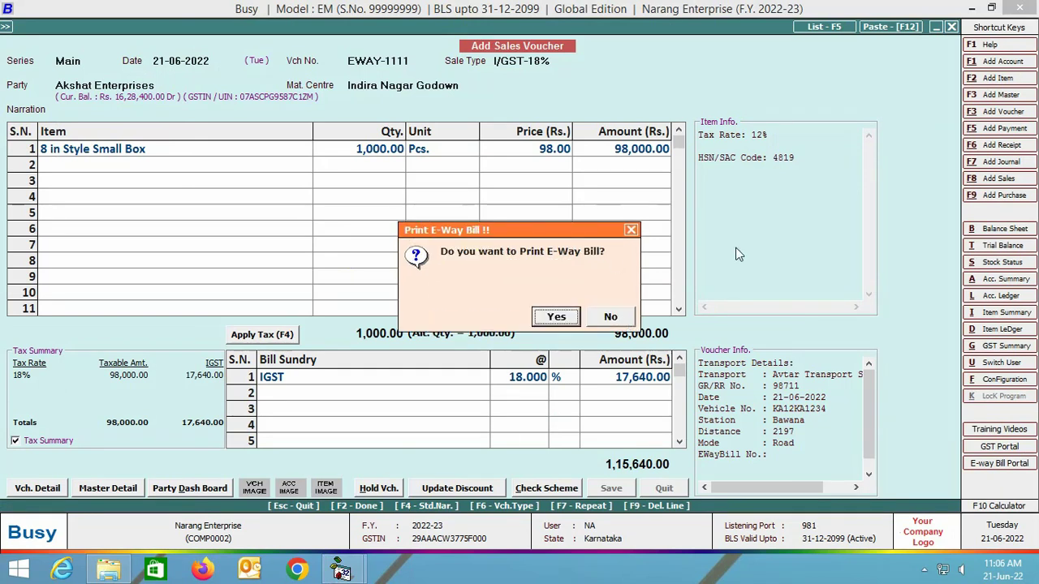
left_click(558, 317)
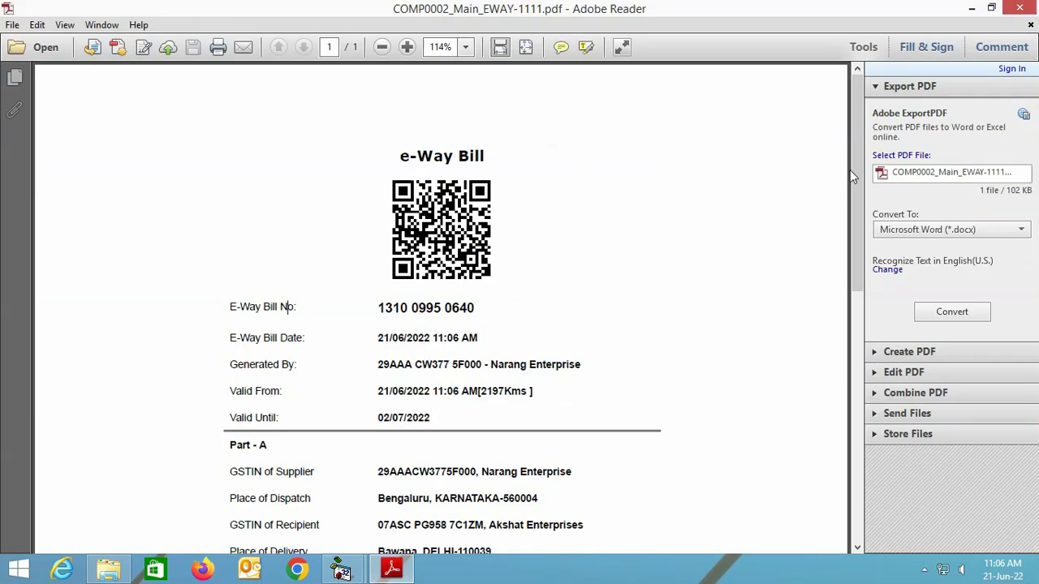
- Review the e-Way Bill PDF in Adobe Reader, then close it
scroll(847, 246, "down", 7)
scroll(841, 182, "up", 5)
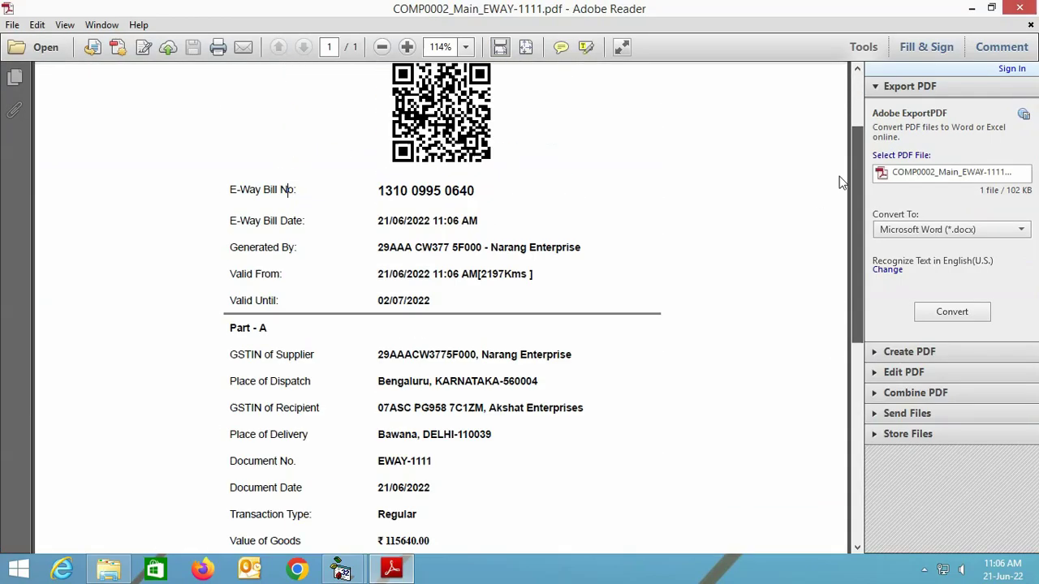
scroll(841, 182, "up", 2)
left_click(1019, 8)
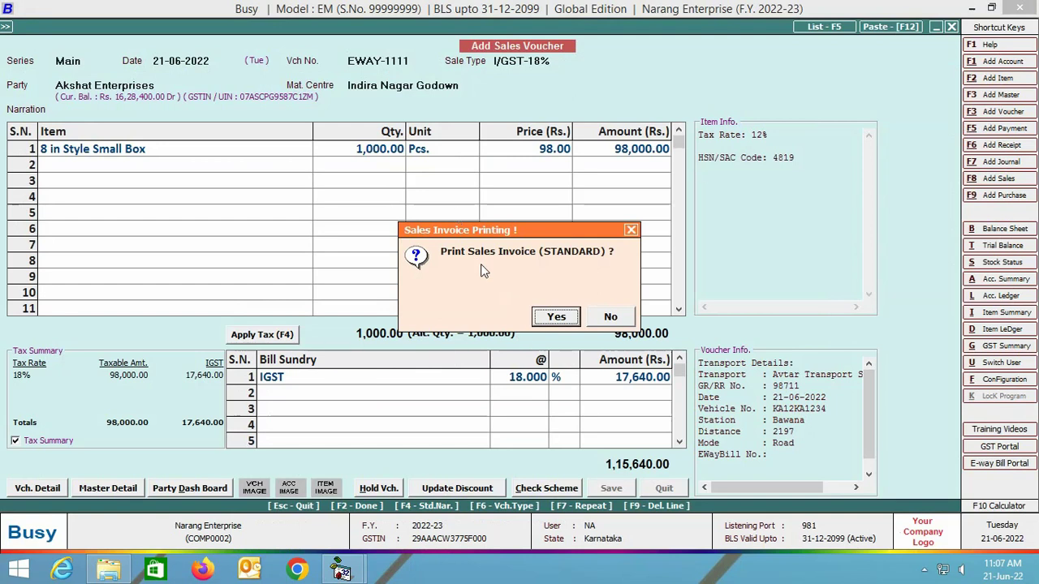
left_click(631, 230)
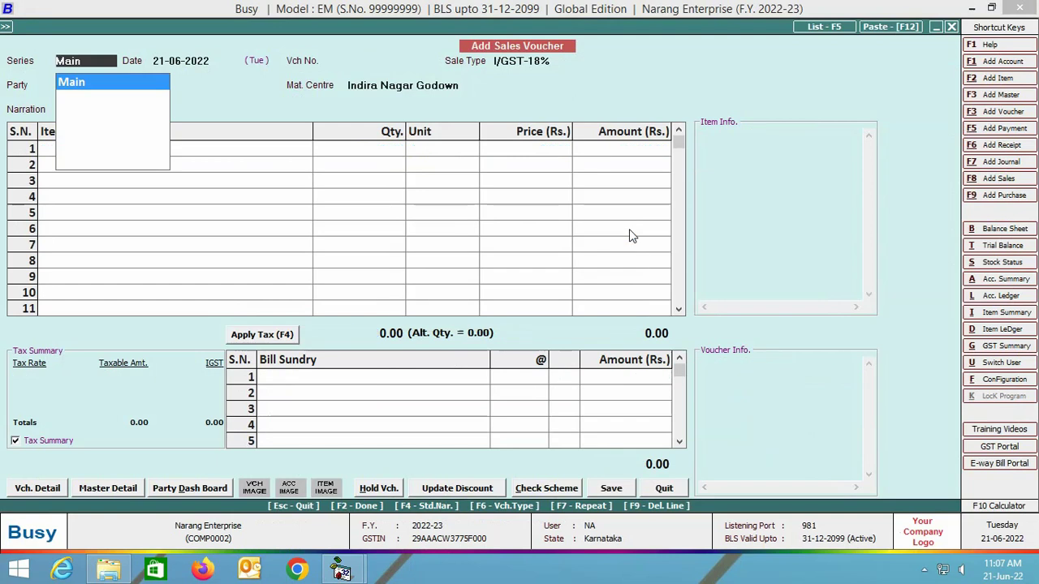
key("Escape")
key("Escape")
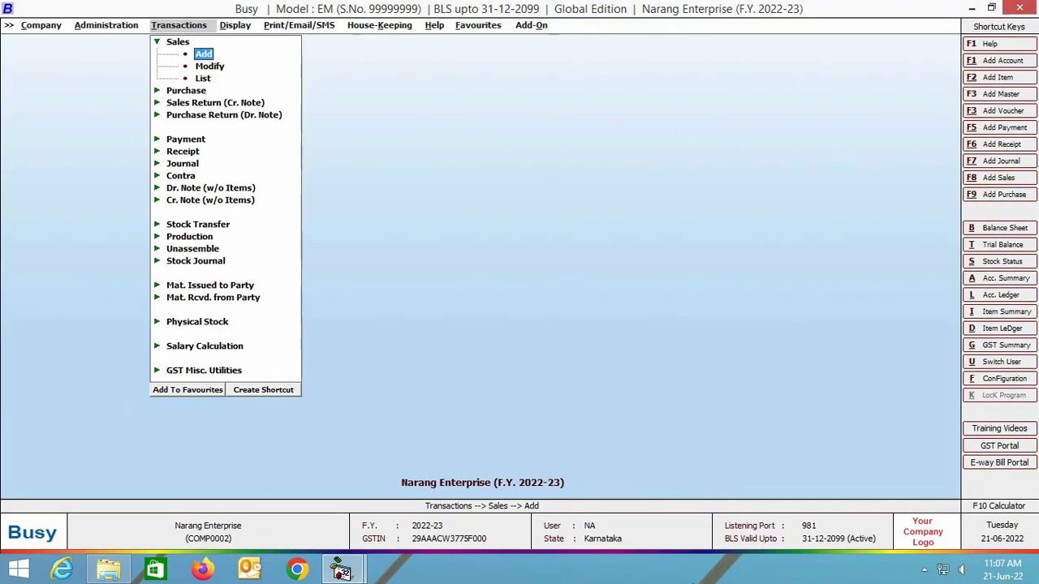
left_click(210, 65)
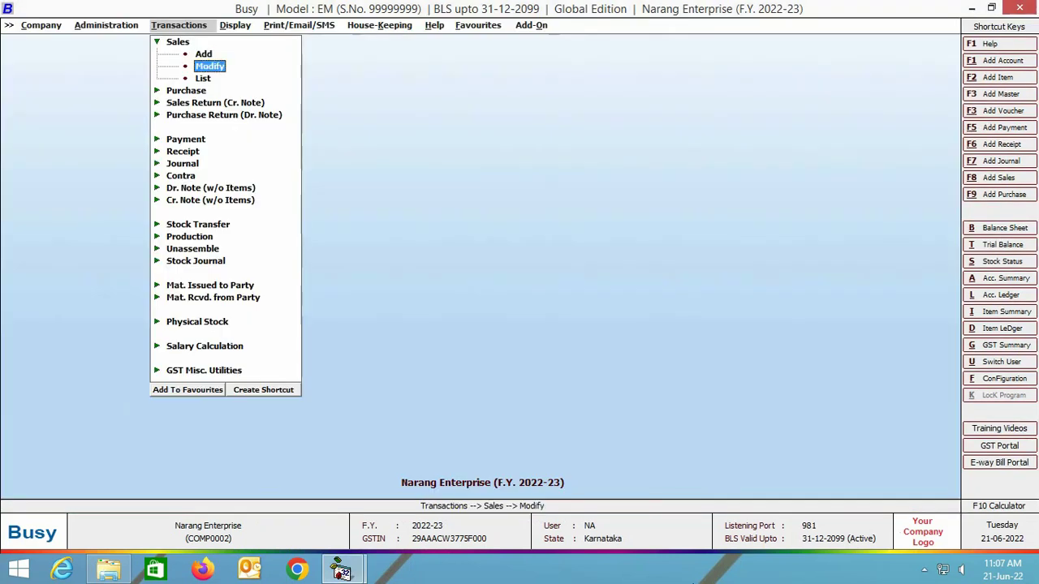
key("Return")
key("Return")
key("Return")
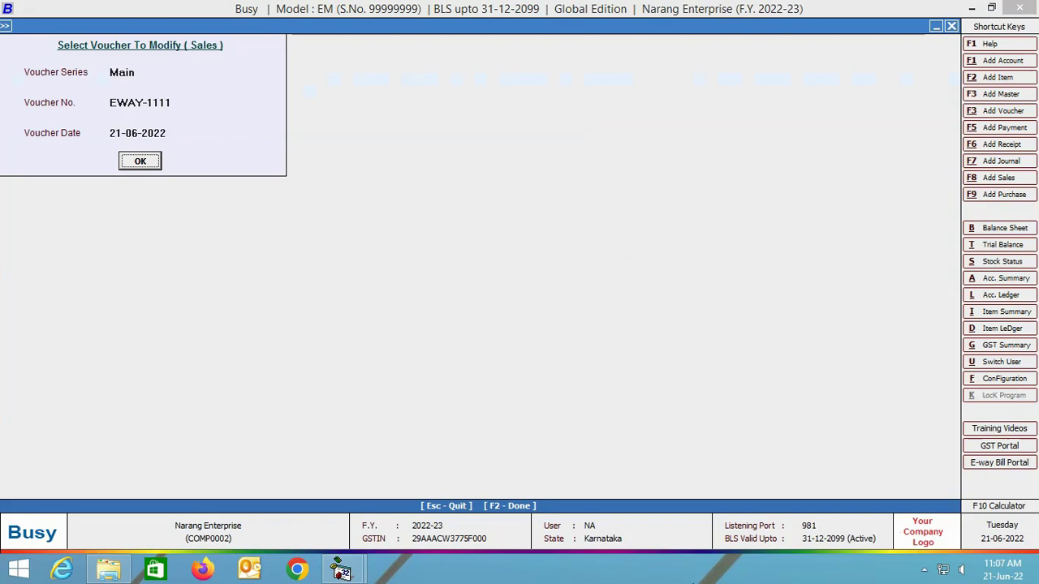
key("Return")
key("F2")
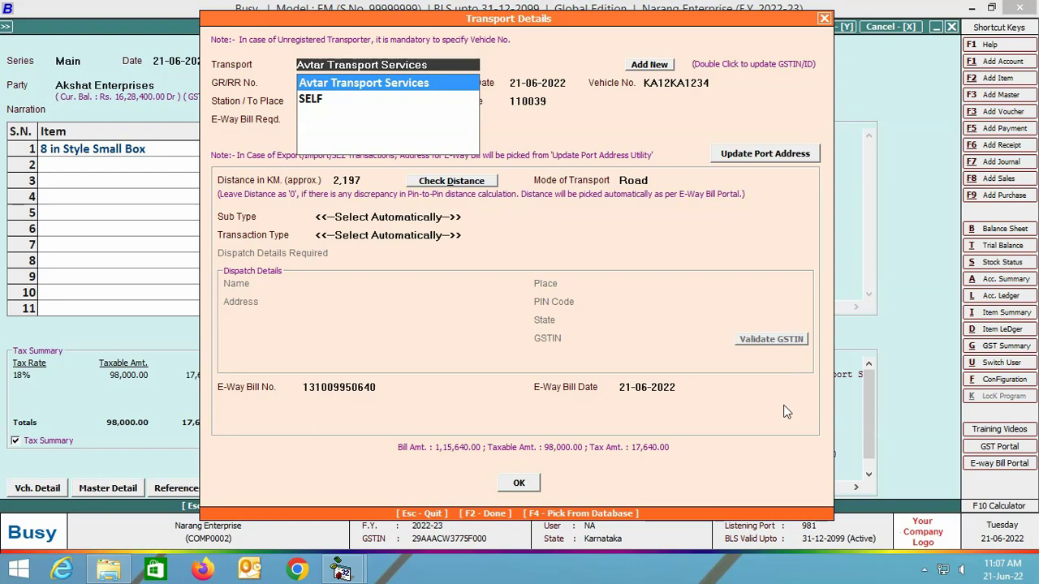
key("F2")
key("F2")
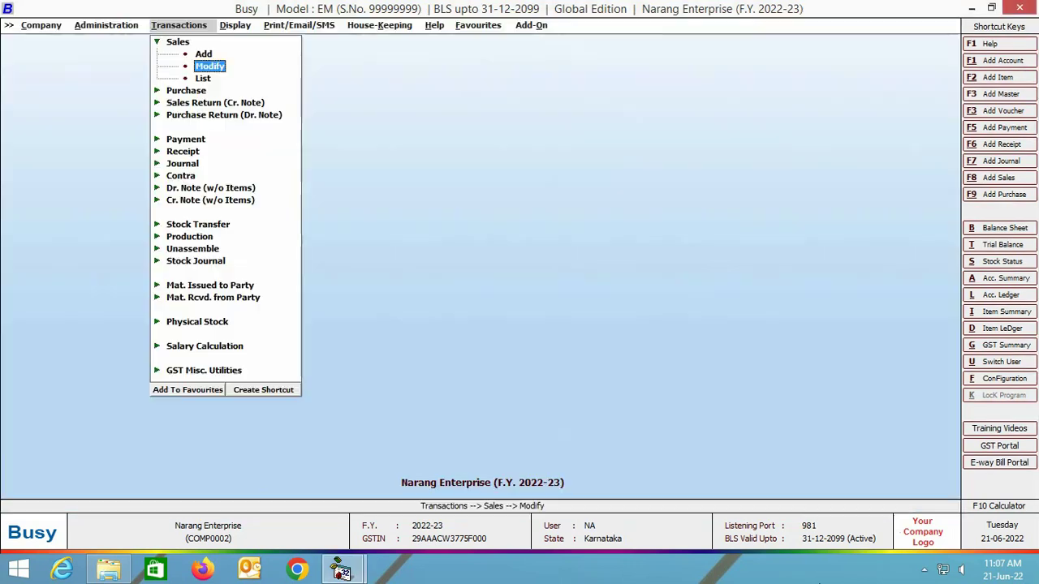
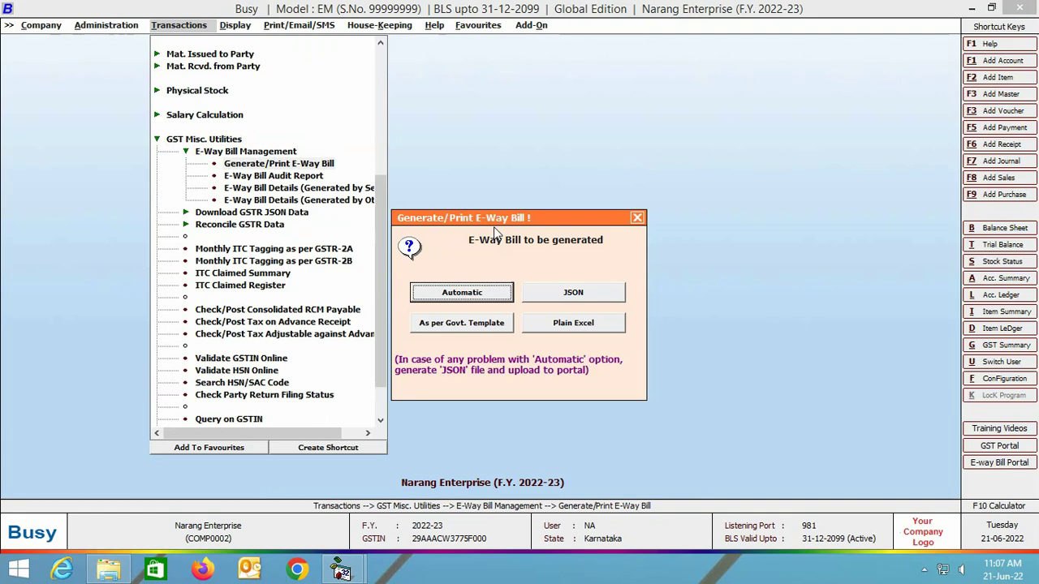
- Choose the Automatic e-way bill generation method
left_click(495, 300)
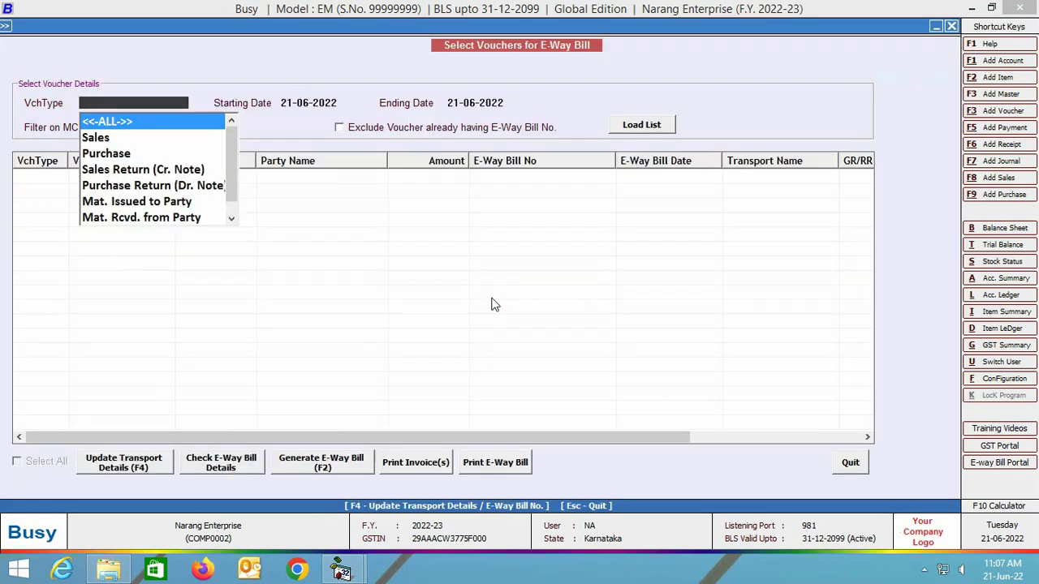
- List 21-06-2022 Sales vouchers excluding those with e-way bill numbers, and select both (57,820.00 and 70,021.20)
key("Down")
key("Return")
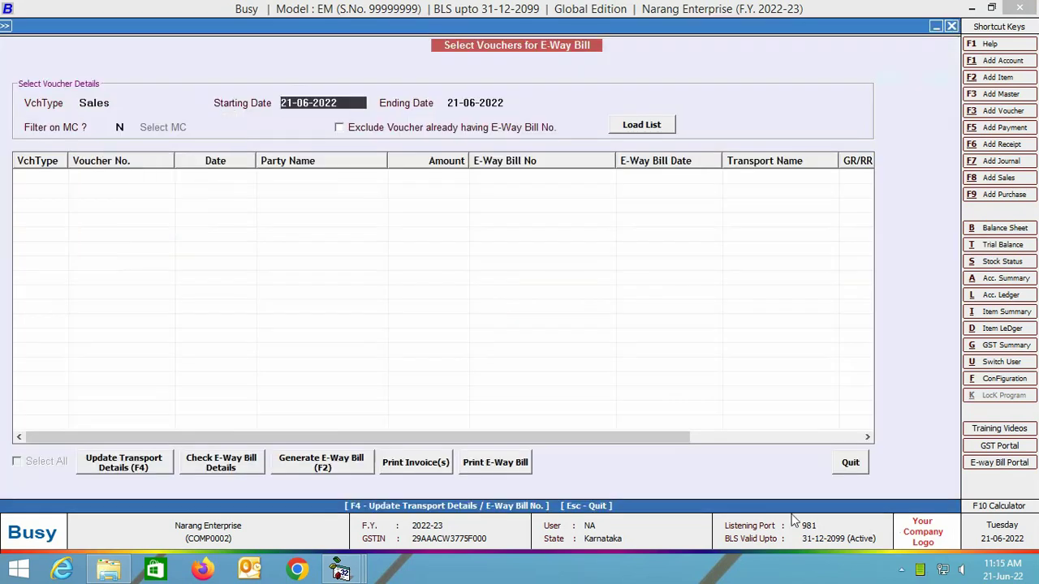
key("Return")
key("Return")
key("Return")
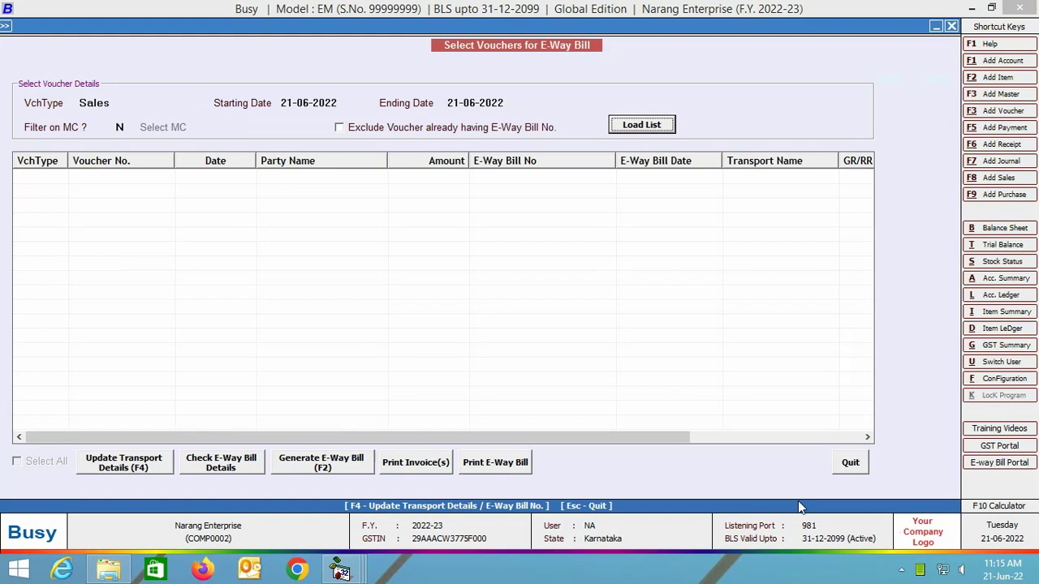
left_click(341, 127)
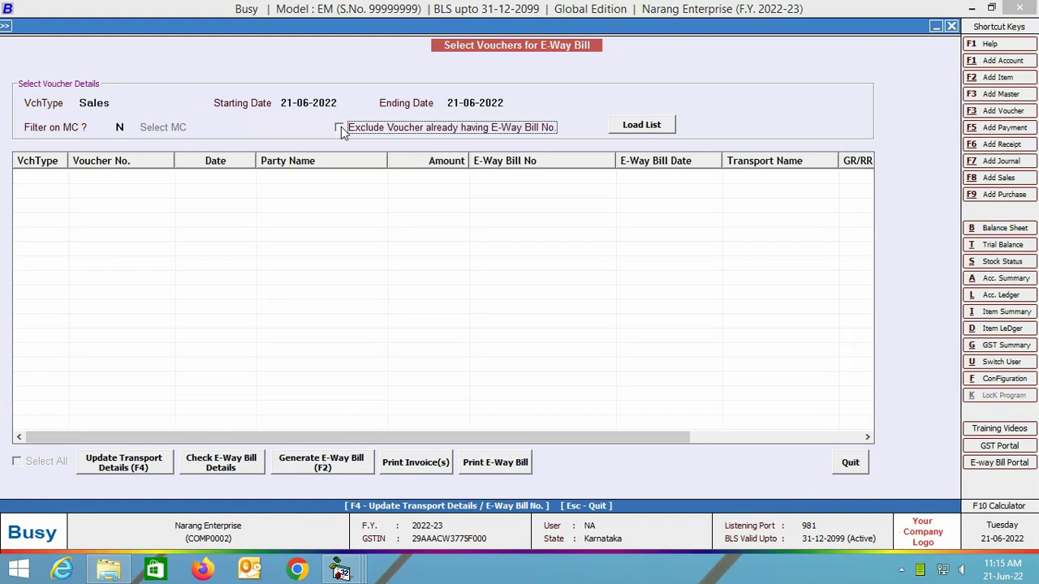
left_click(341, 126)
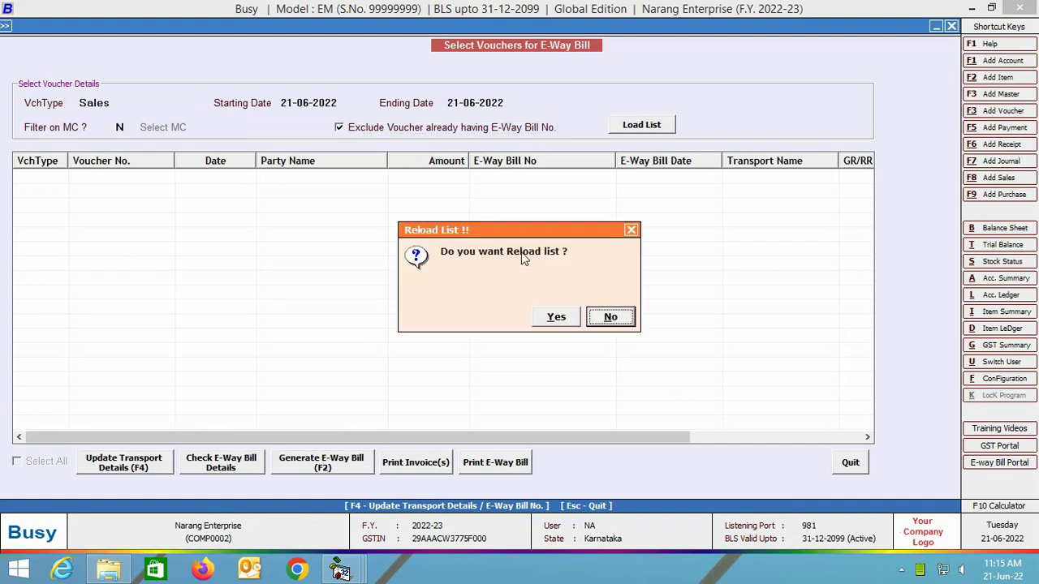
left_click(557, 317)
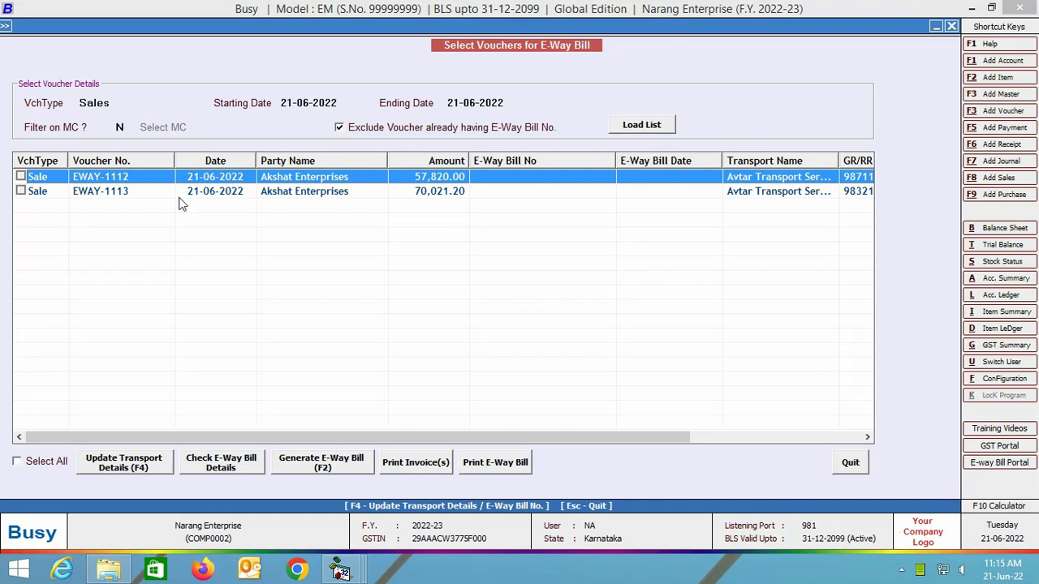
left_click(36, 470)
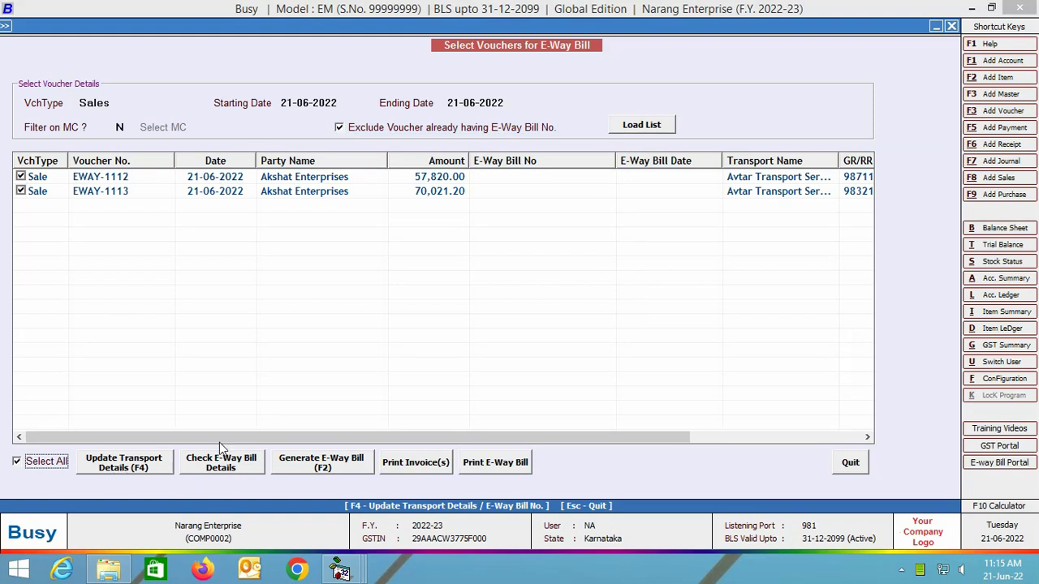
- Check both vouchers for errors (none found), then generate their e-way bills automatically with accounts shown by Name
left_click(322, 468)
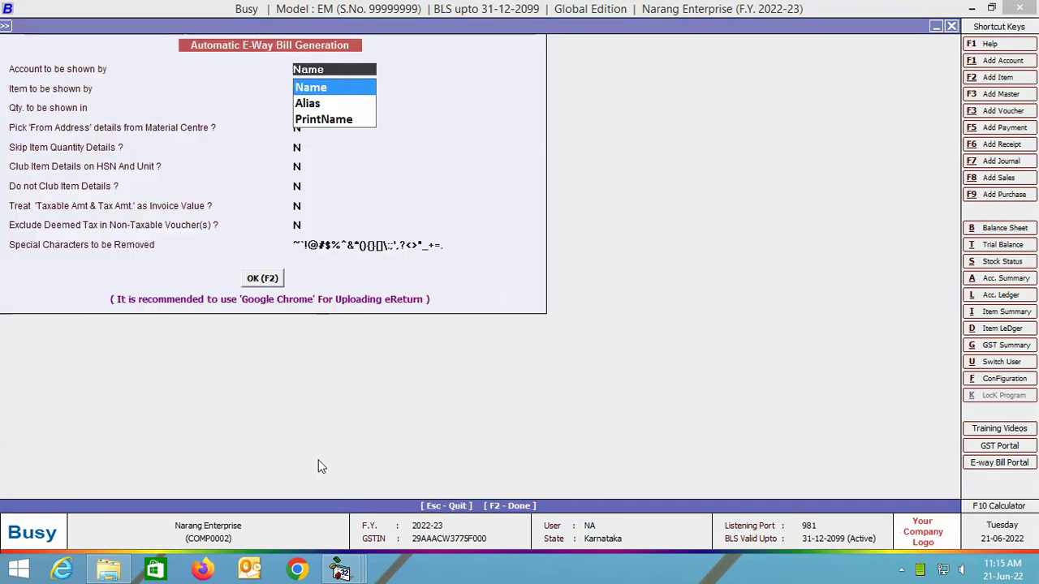
left_click(262, 278)
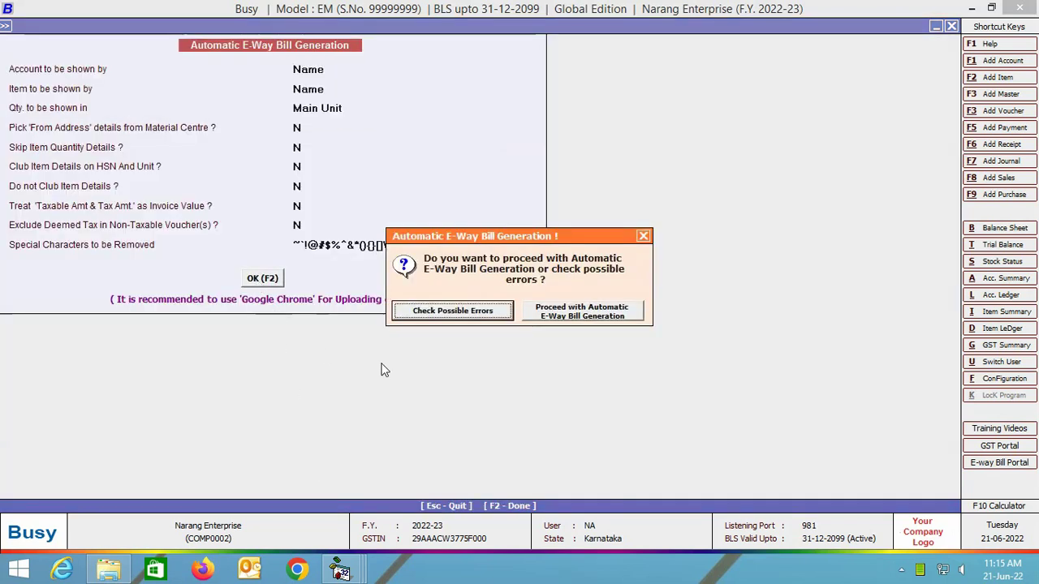
left_click(428, 316)
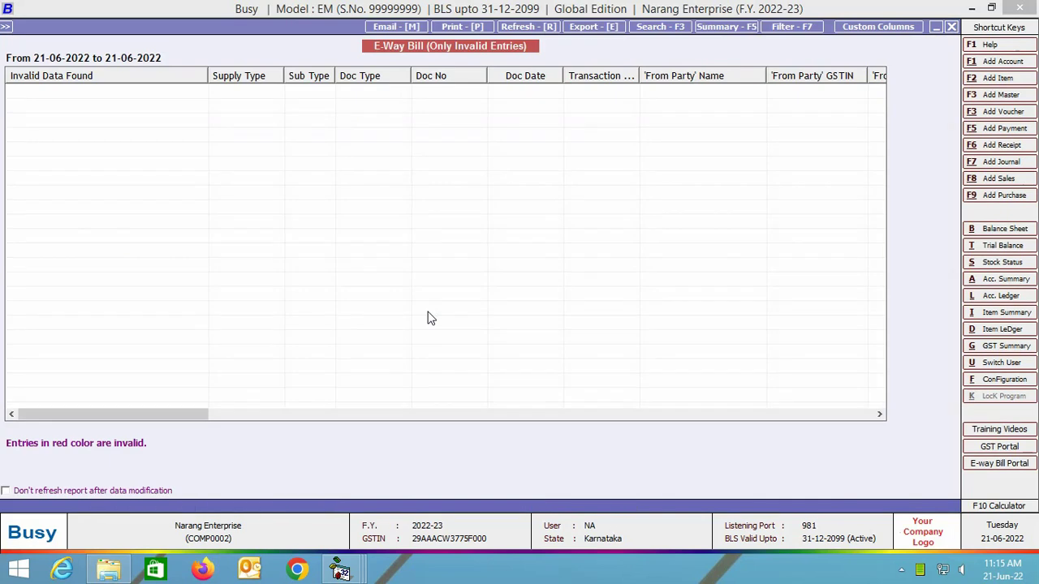
key("Escape")
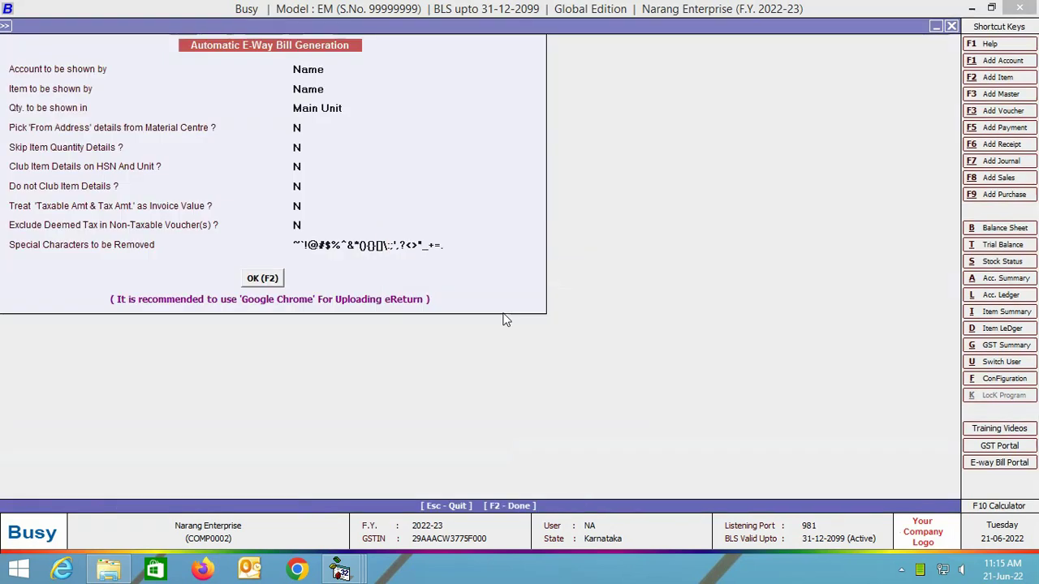
key("F2")
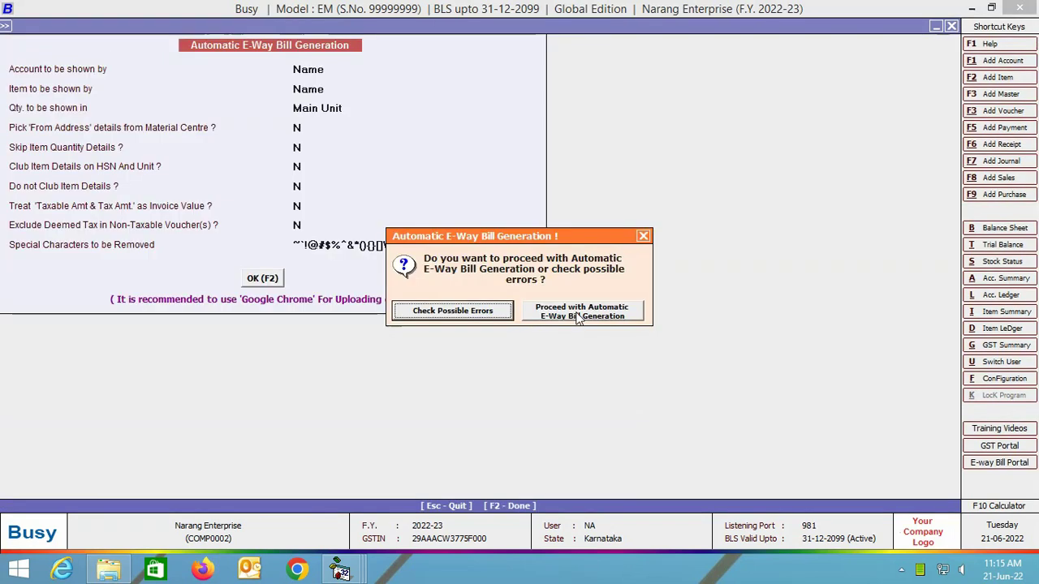
left_click(579, 316)
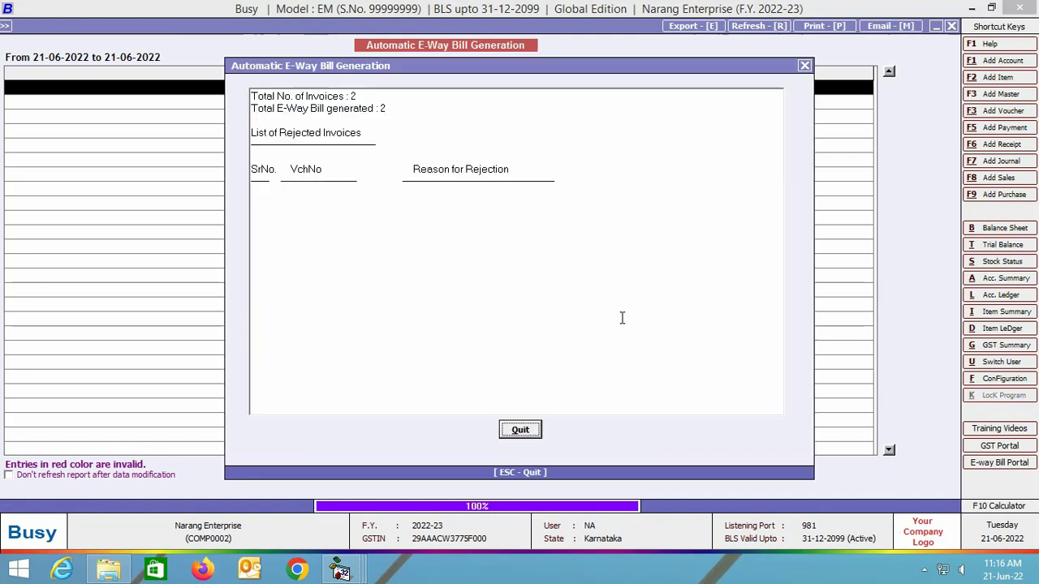
- Reload the Sales voucher list to view the new e-way bill numbers, then exit the e-way bill screens
left_click(518, 428)
key("Return")
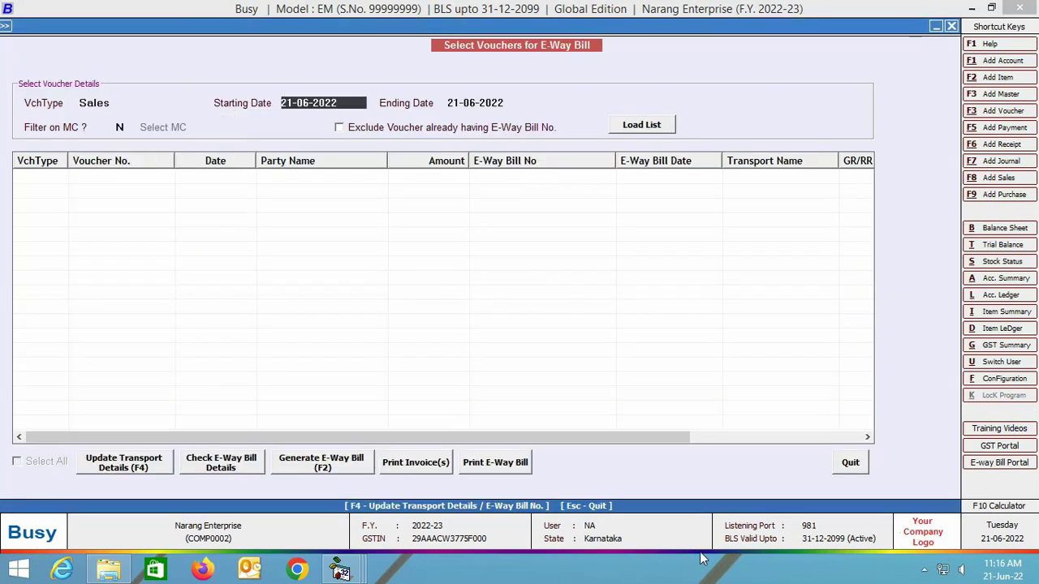
left_click(641, 124)
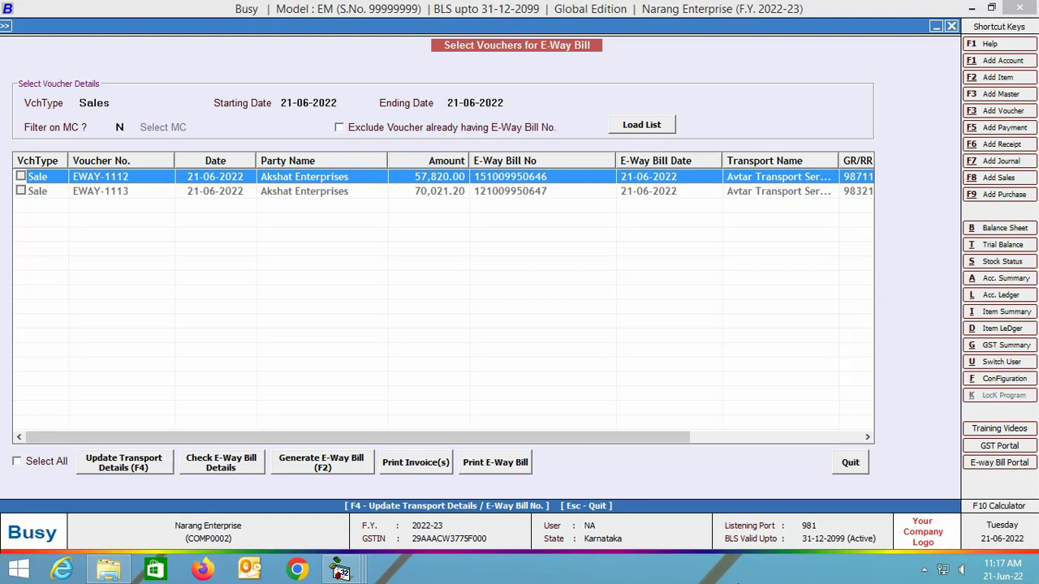
key("Escape")
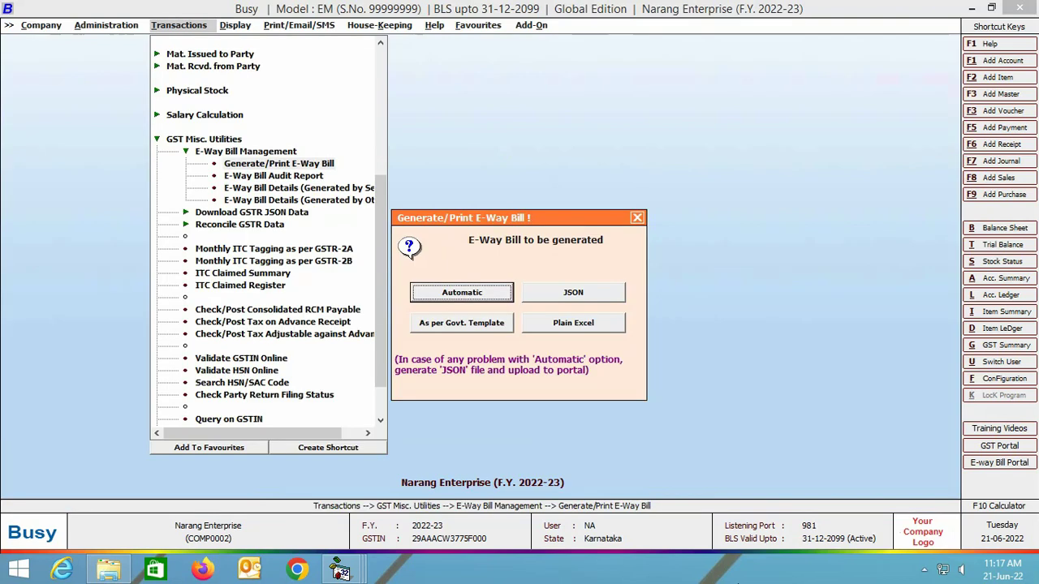
key("Escape")
key("Escape")
key("Escape")
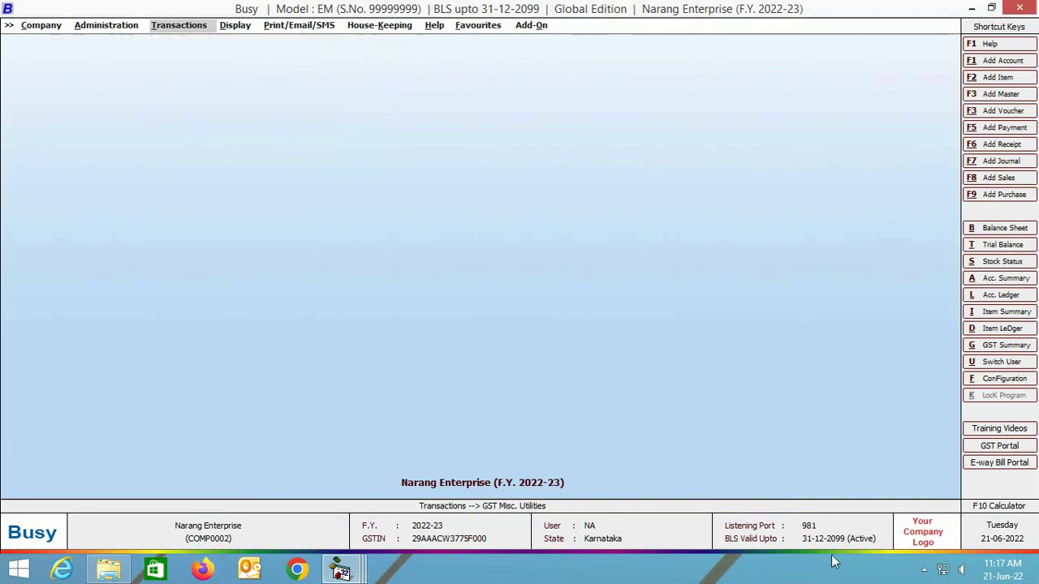